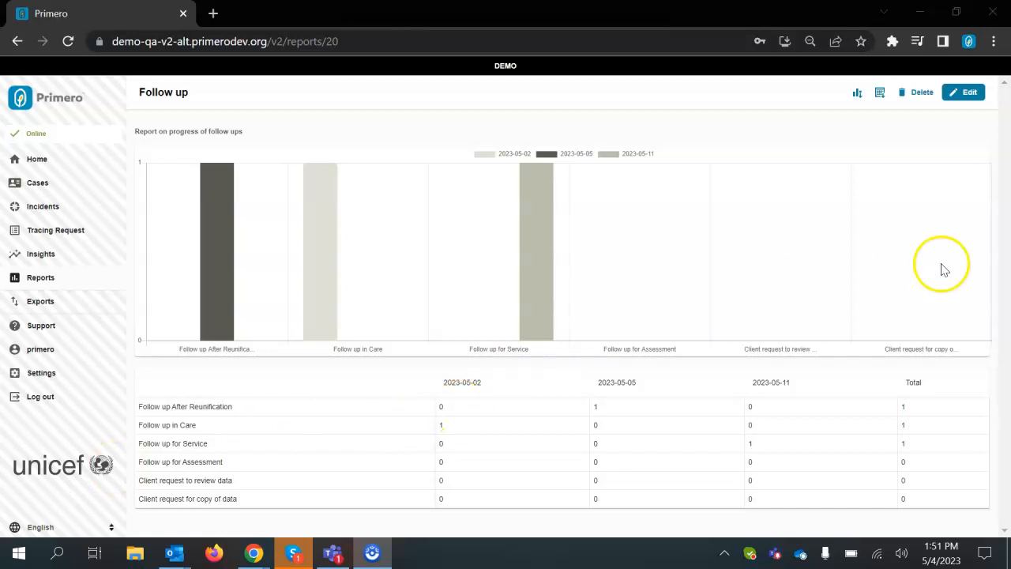
Edit the Follow up report, set its date ranges to Week, and save it.
left_click(972, 103)
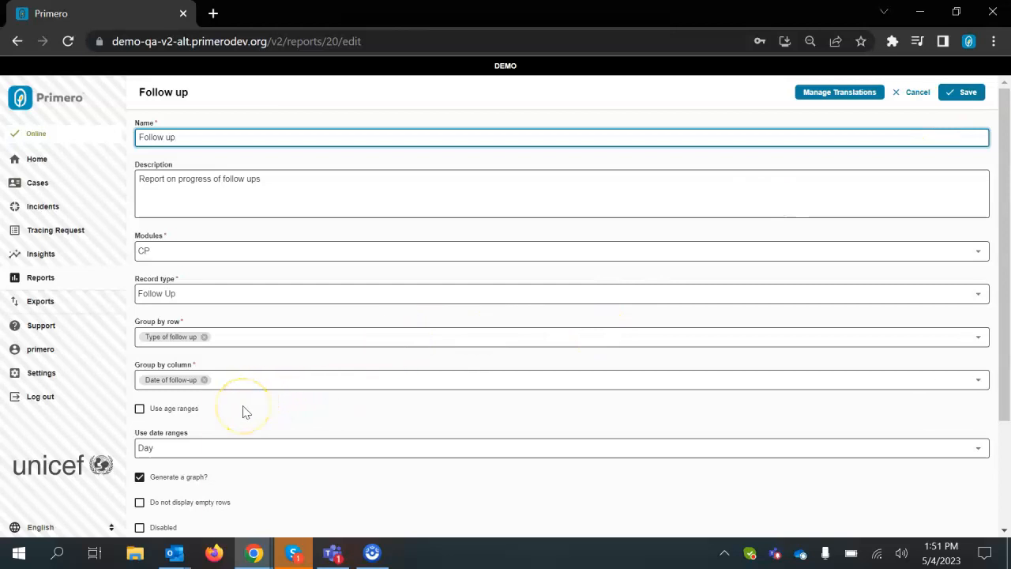
scroll(244, 411, "down", 1)
scroll(244, 411, "down", 2)
left_click(247, 395)
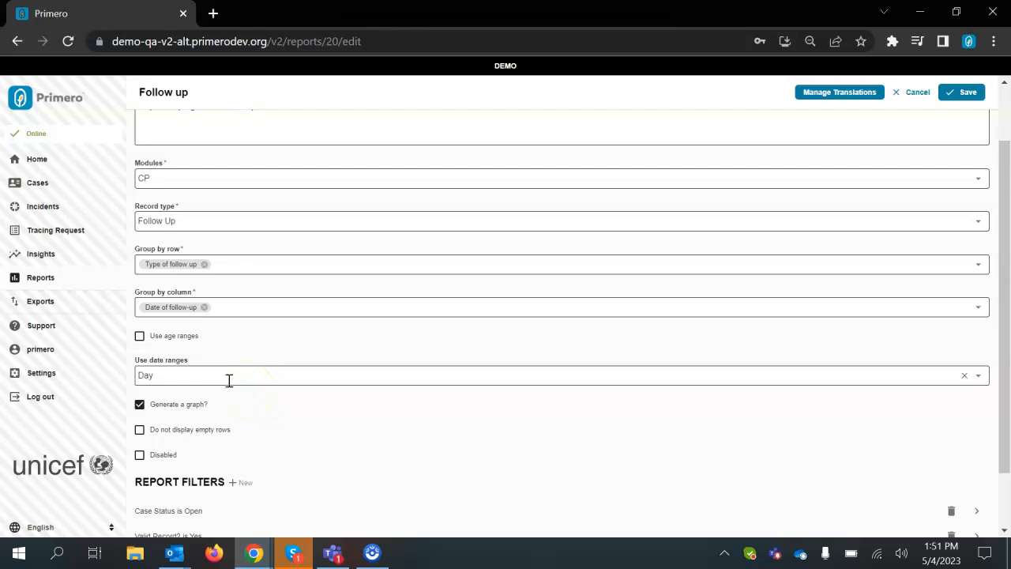
left_click(228, 380)
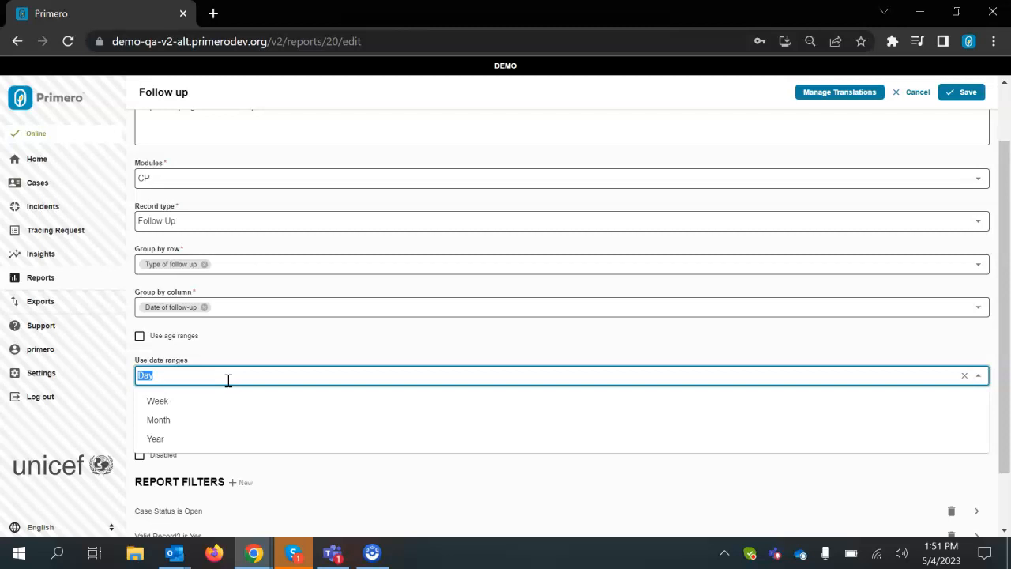
left_click(203, 401)
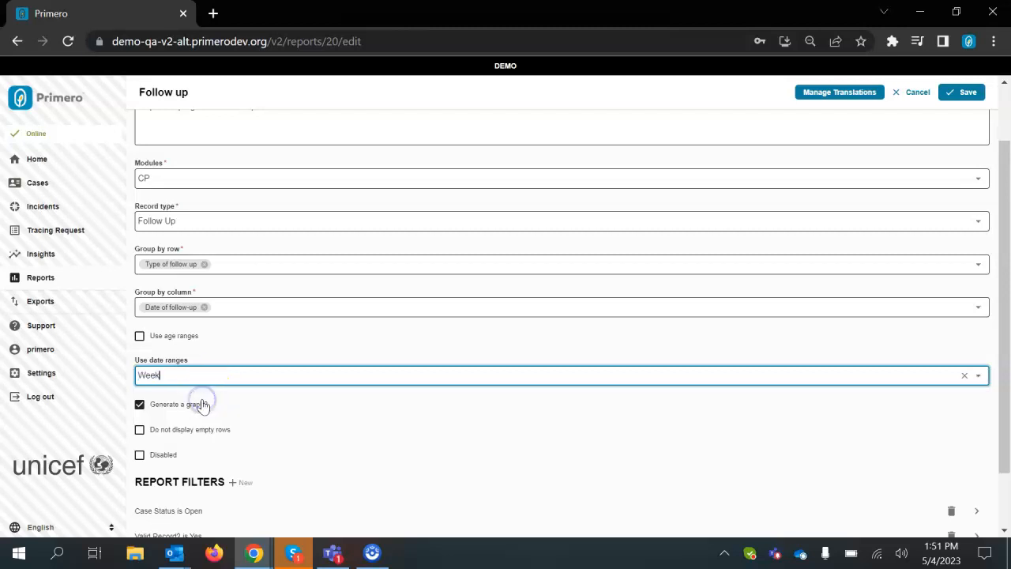
left_click(968, 94)
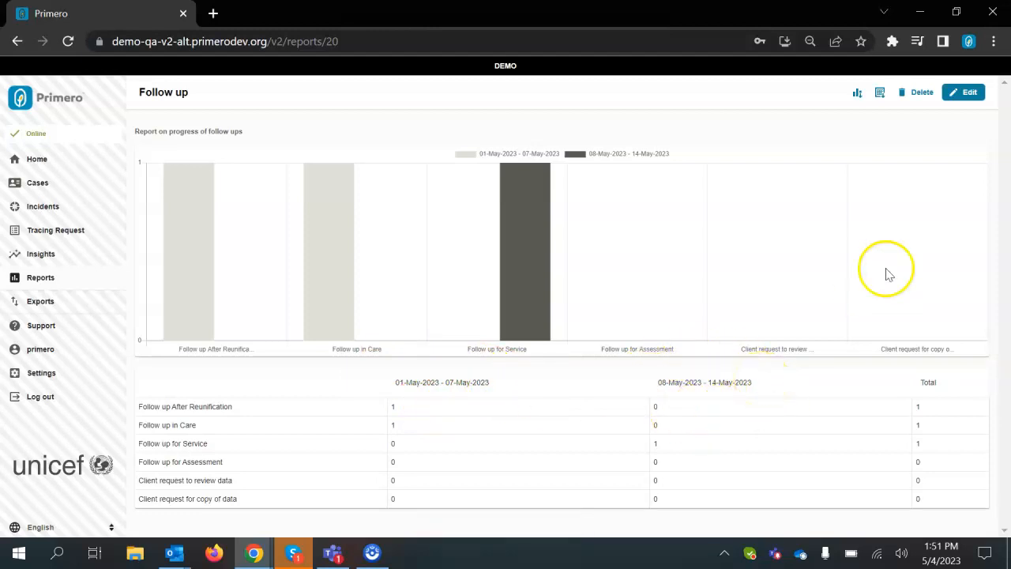
Edit the report again, change the date ranges to Month, and save.
left_click(963, 95)
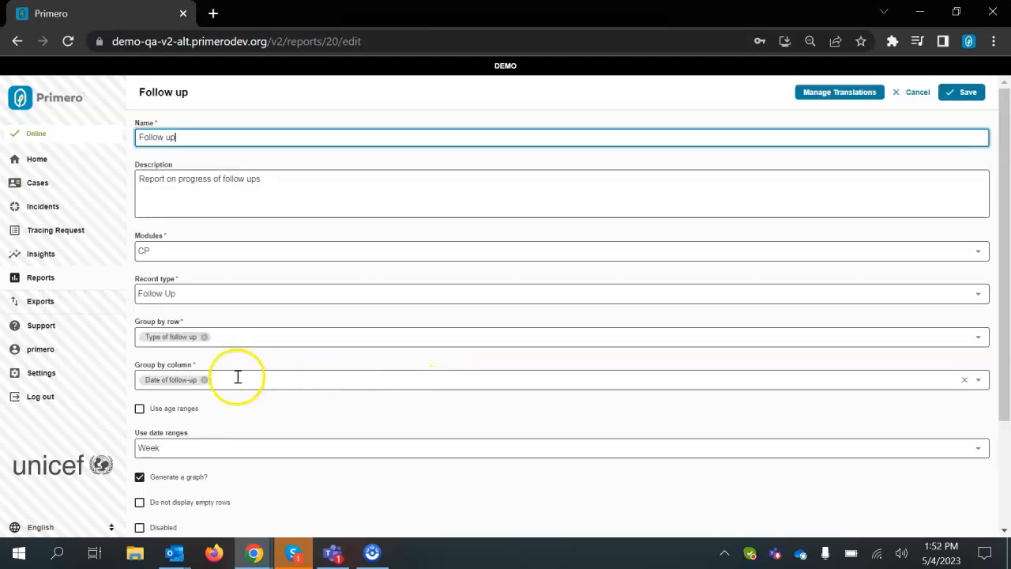
scroll(226, 427, "down", 1)
left_click(192, 427)
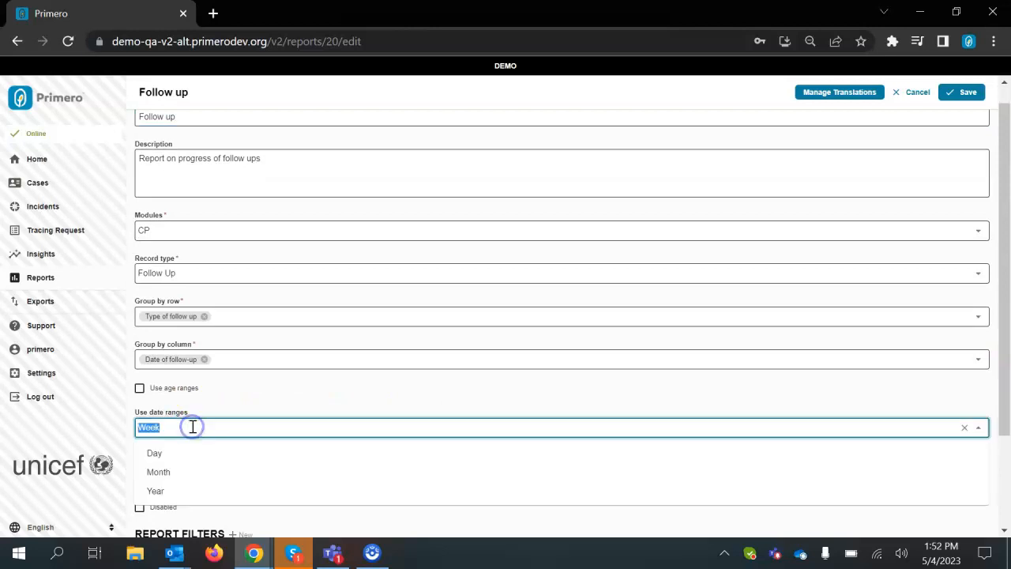
left_click(170, 470)
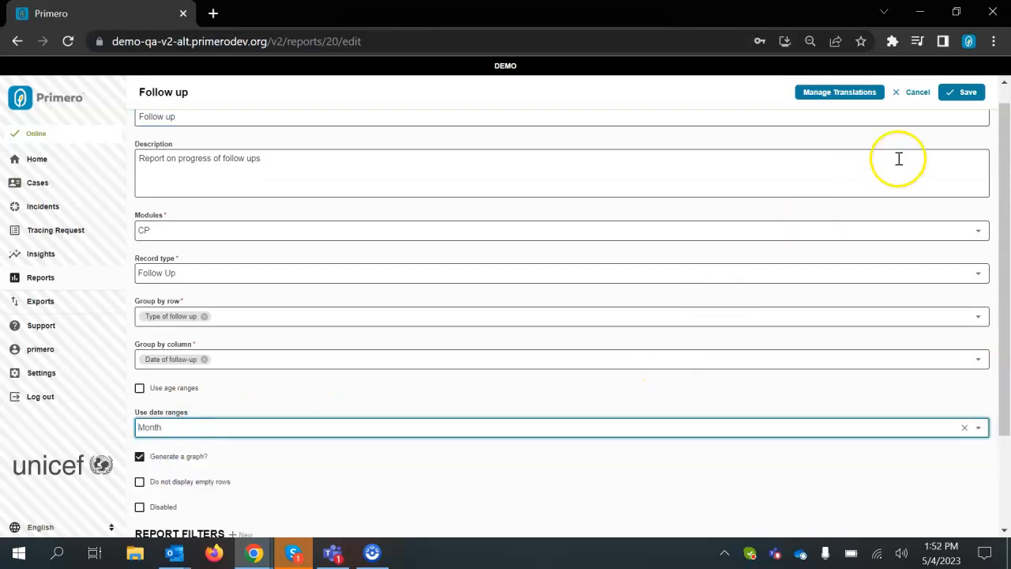
left_click(970, 99)
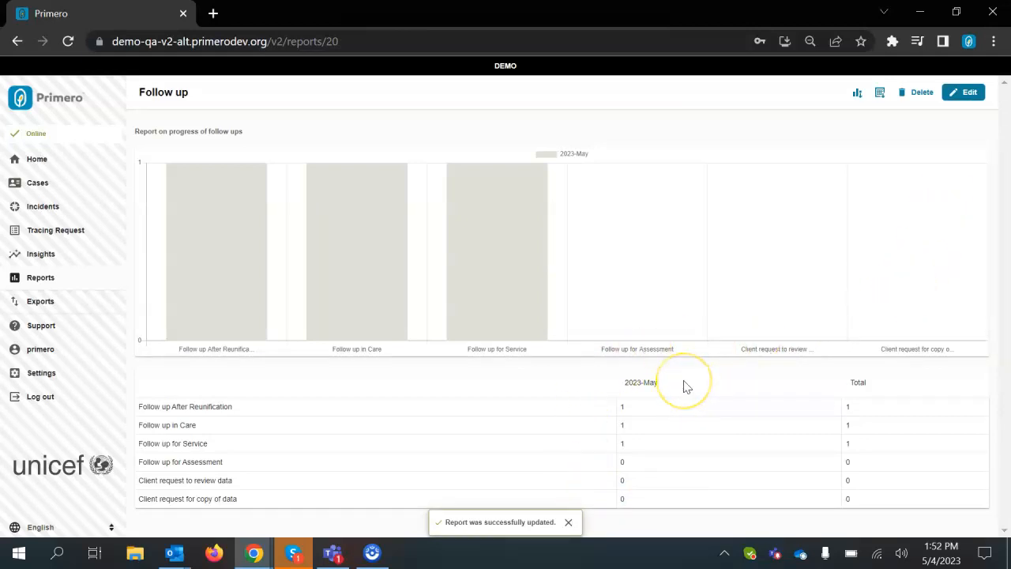
Enable the option to not display empty rows and save the report.
left_click(983, 90)
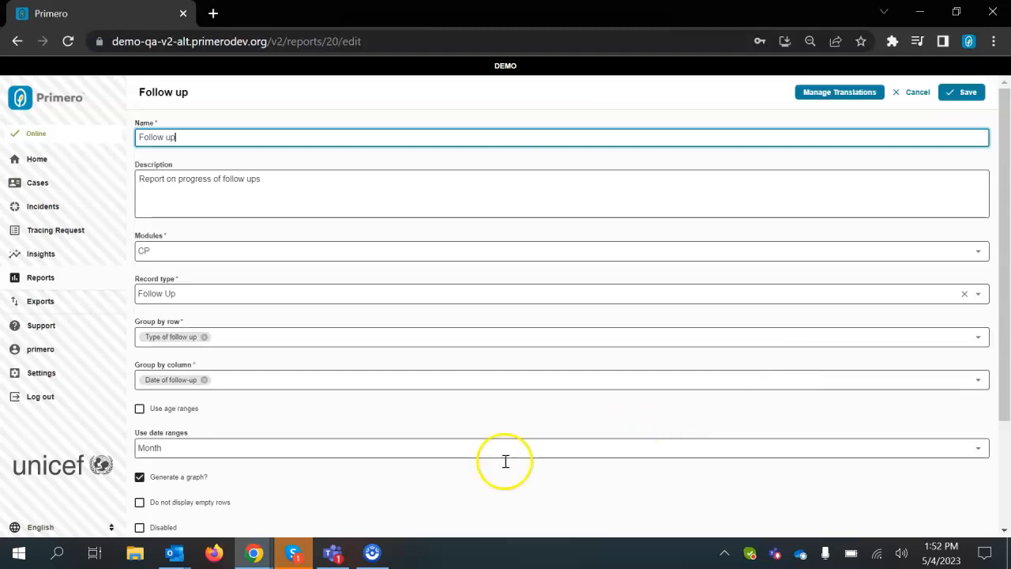
scroll(269, 424, "down", 1)
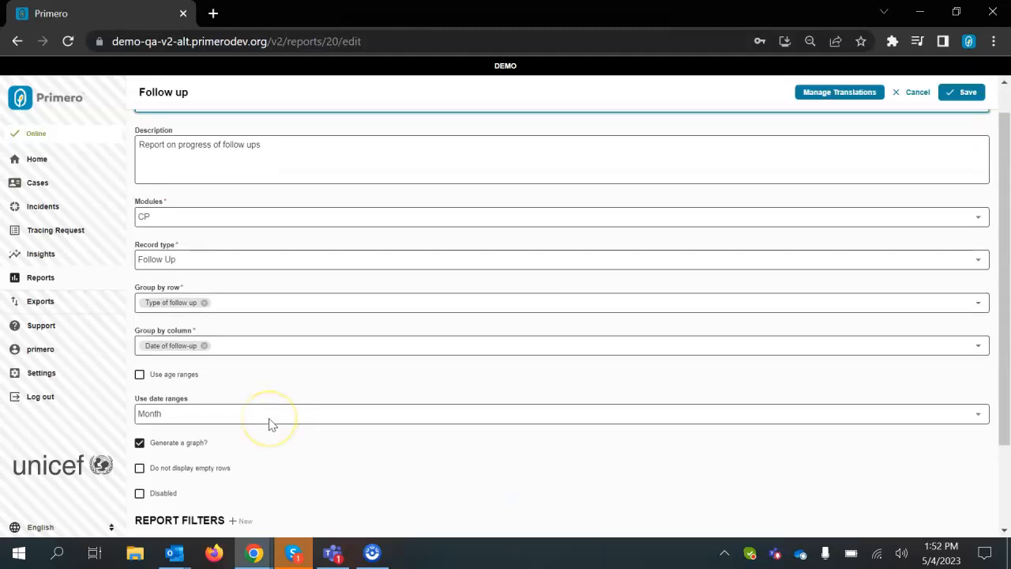
scroll(269, 424, "down", 1)
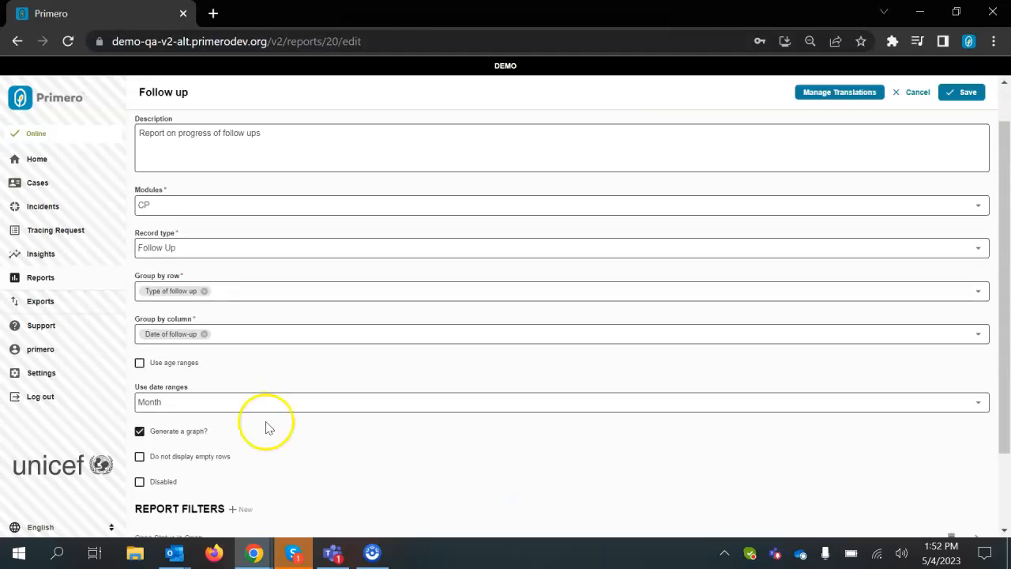
left_click(209, 466)
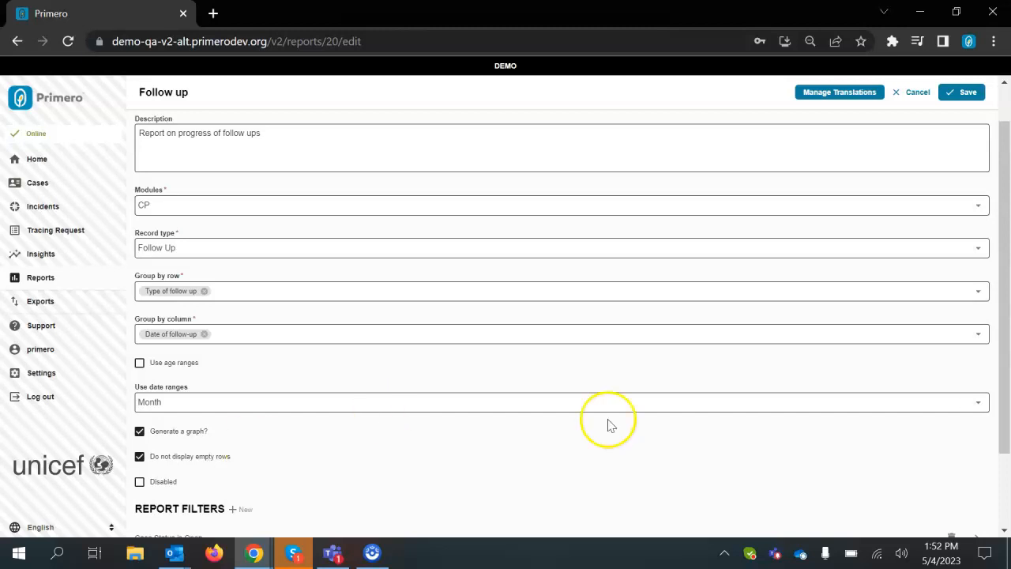
left_click(971, 94)
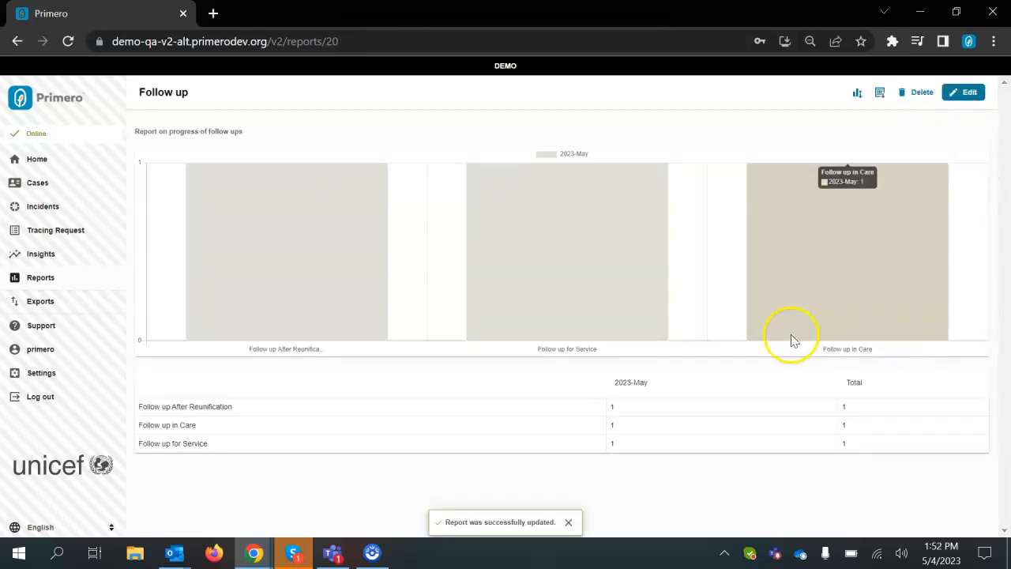
Add Age to the Group by column fields and save the report.
left_click(706, 383)
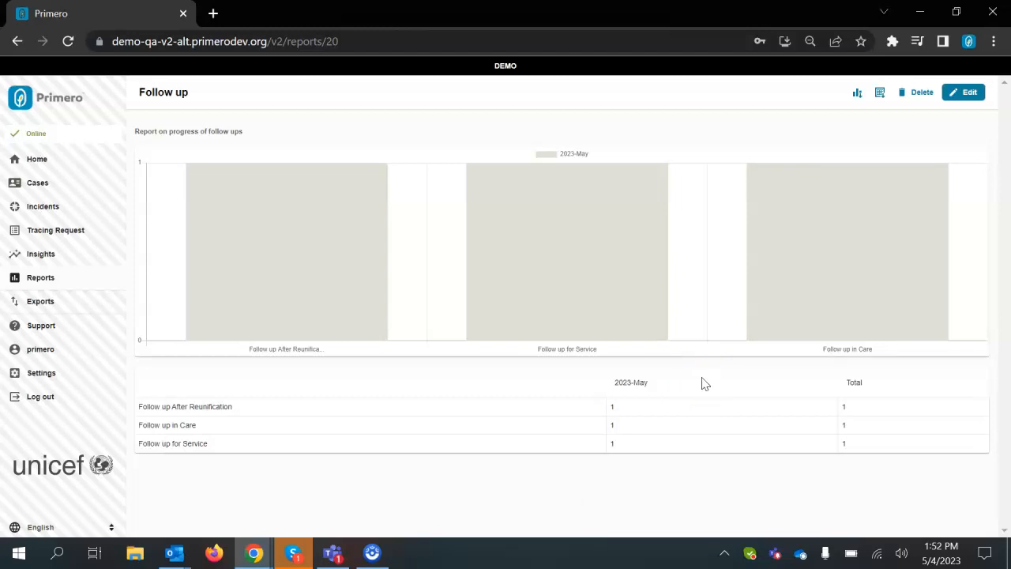
left_click(968, 92)
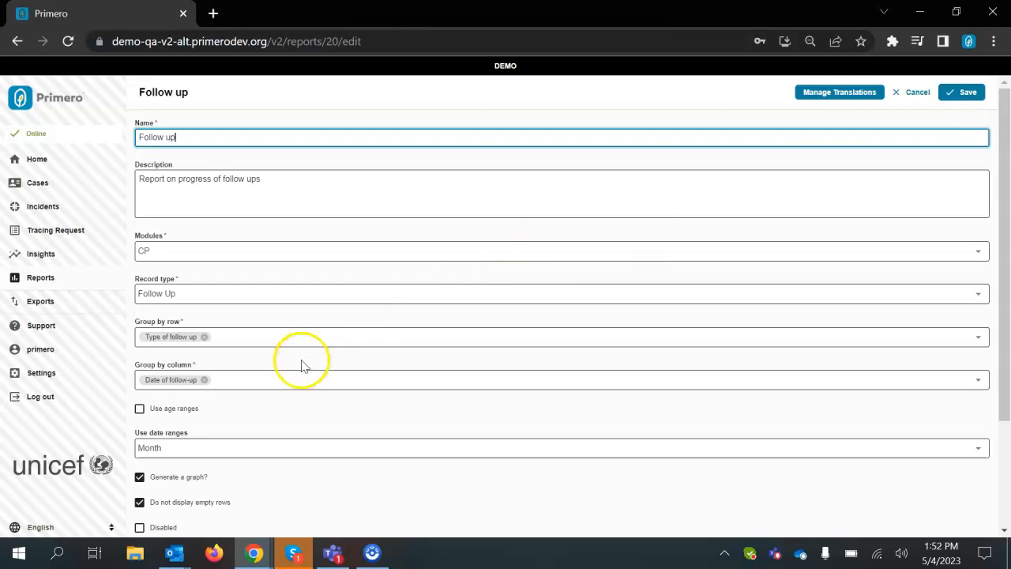
left_click(267, 384)
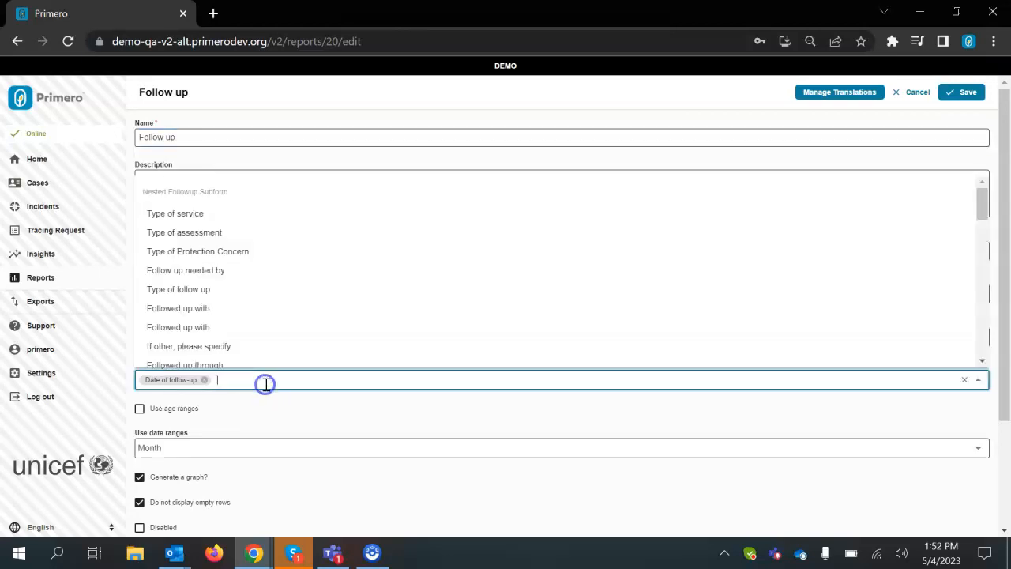
type("age")
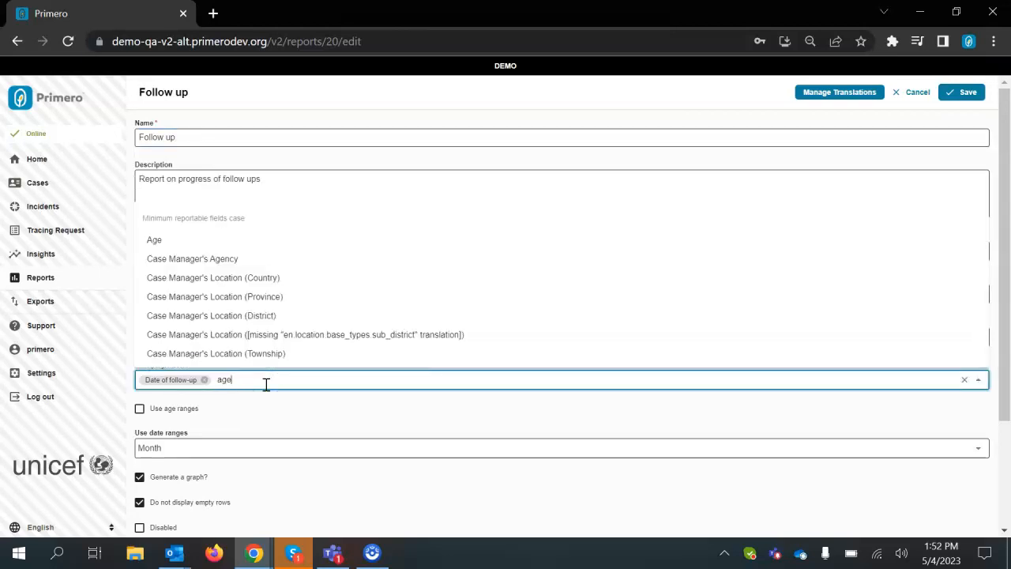
left_click(186, 243)
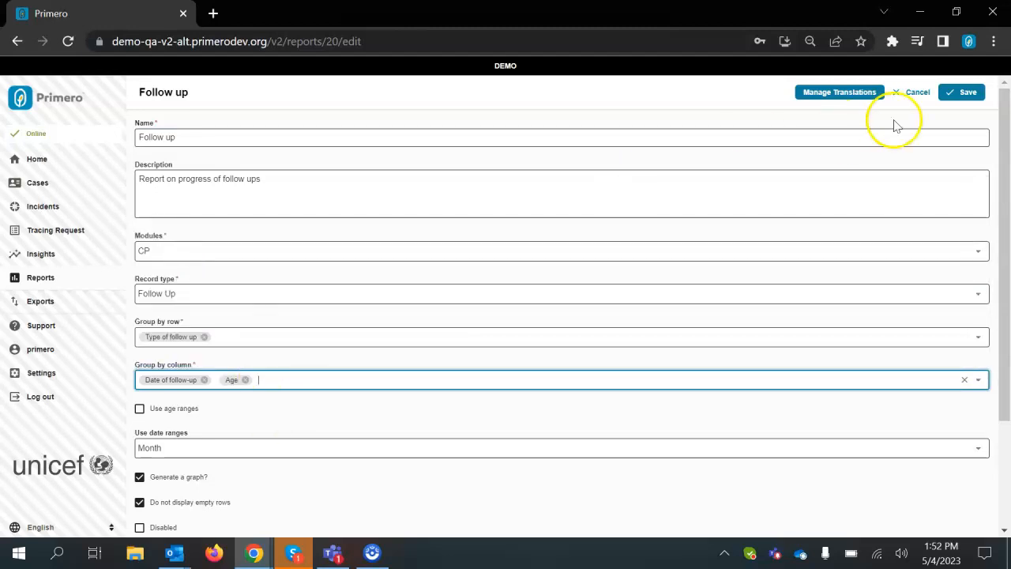
left_click(969, 102)
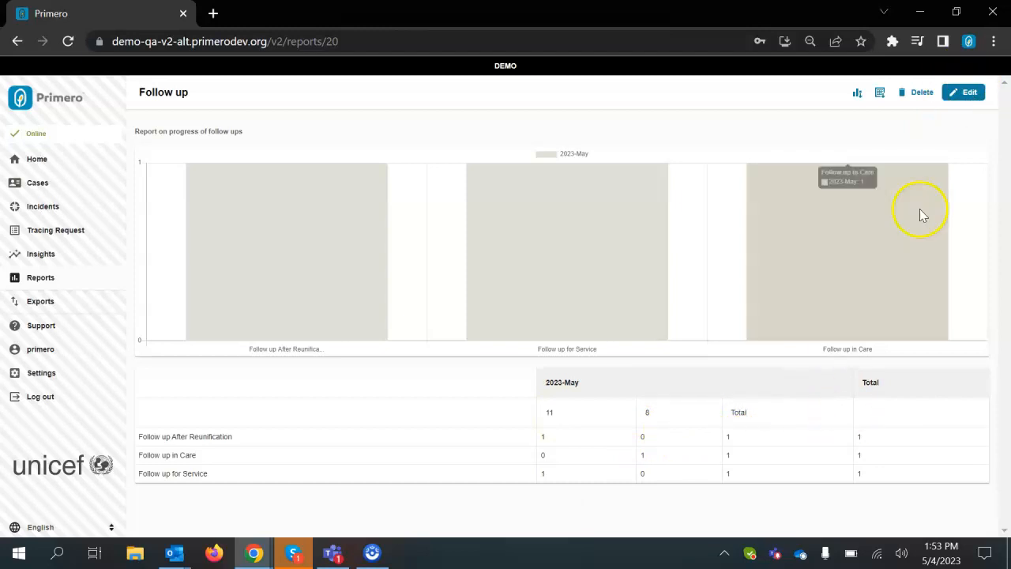
Turn on Use age ranges and save the report.
left_click(968, 94)
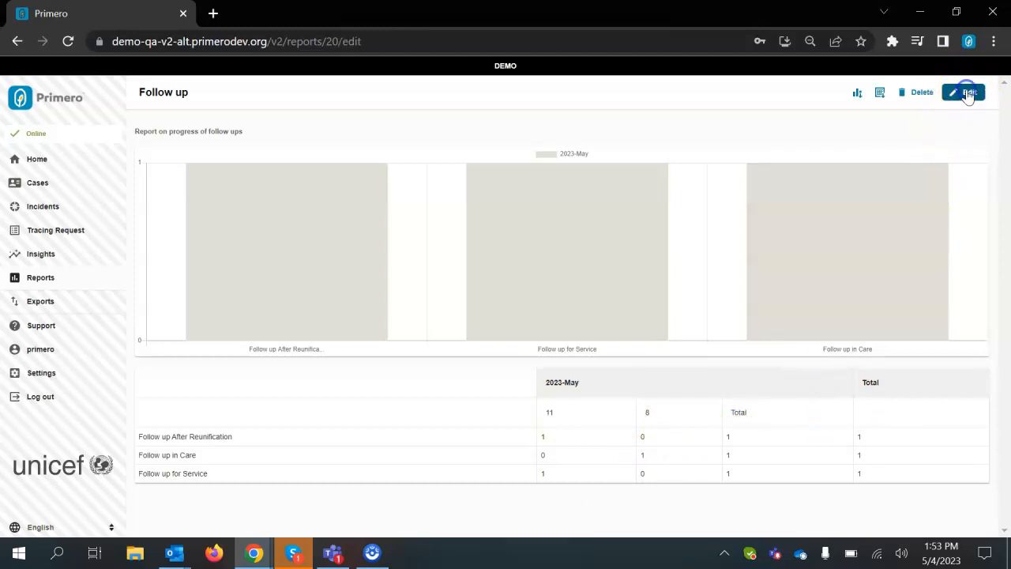
left_click(153, 409)
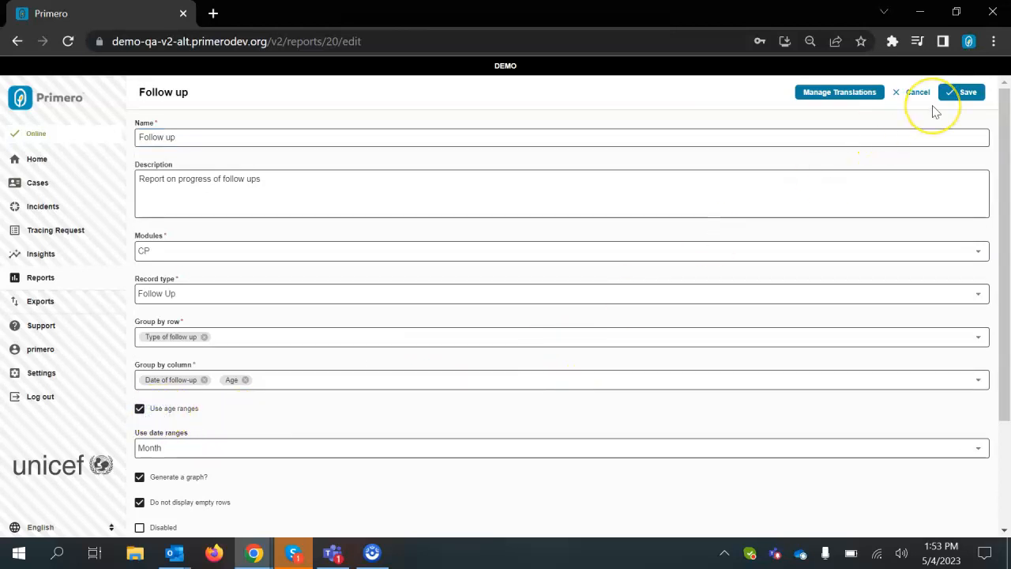
left_click(965, 94)
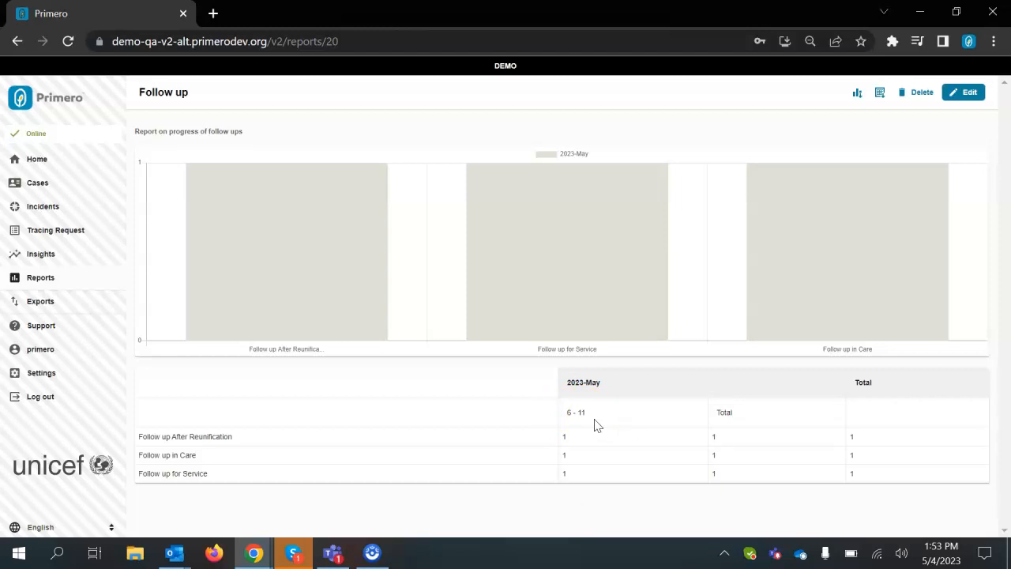
Change the report's date ranges back to Week and save.
left_click(968, 94)
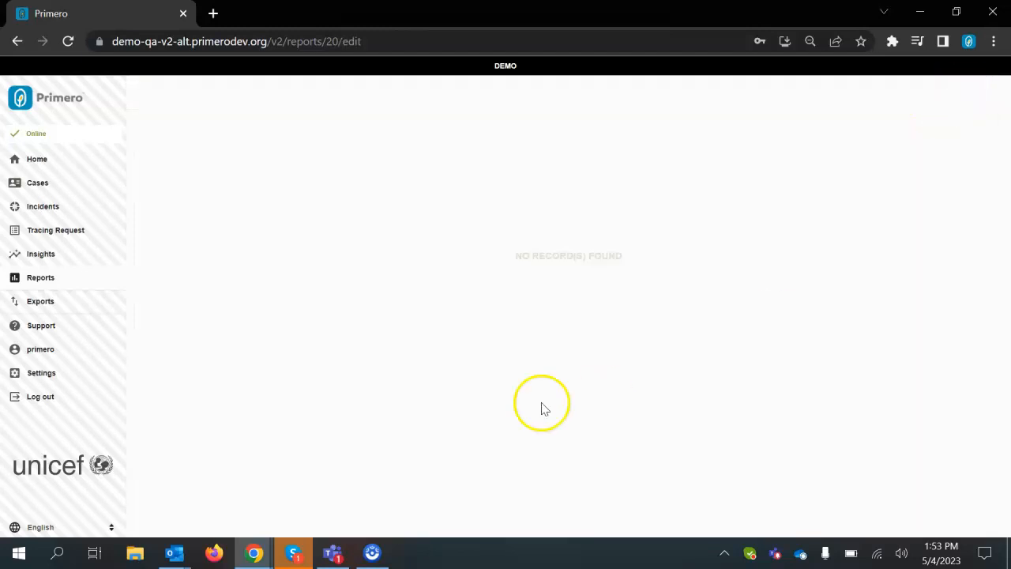
scroll(455, 435, "down", 2)
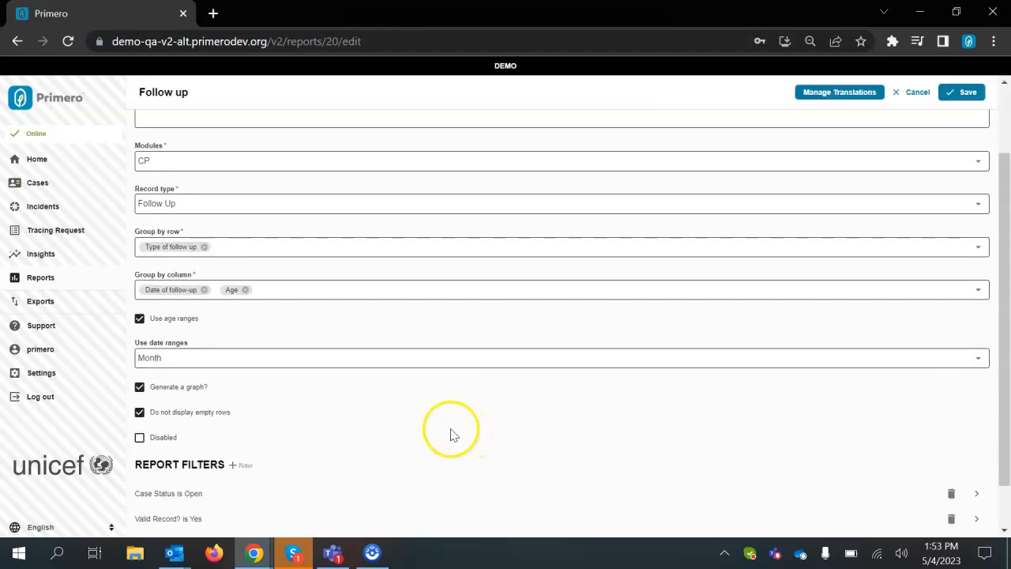
left_click(279, 359)
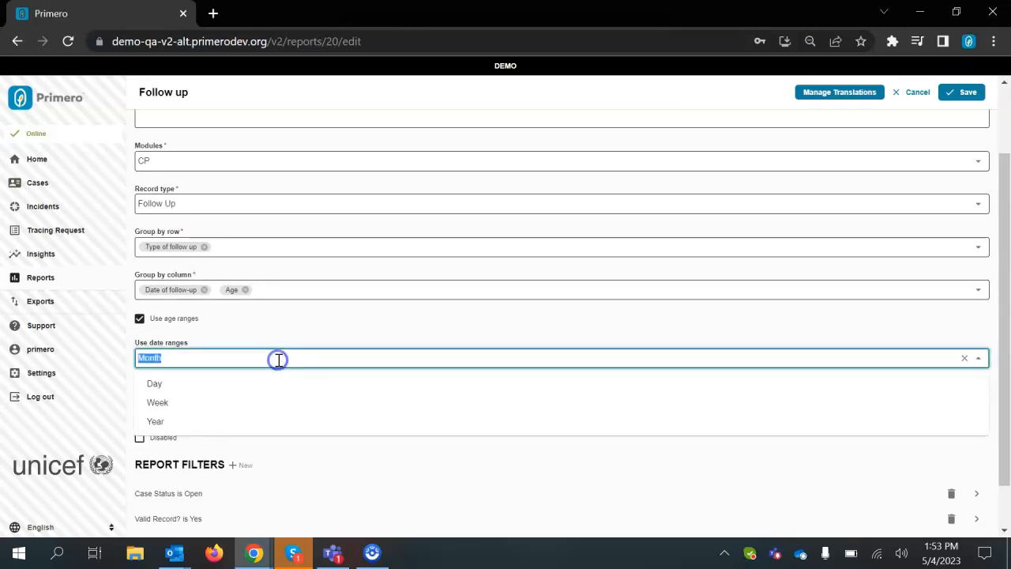
left_click(205, 402)
left_click(965, 99)
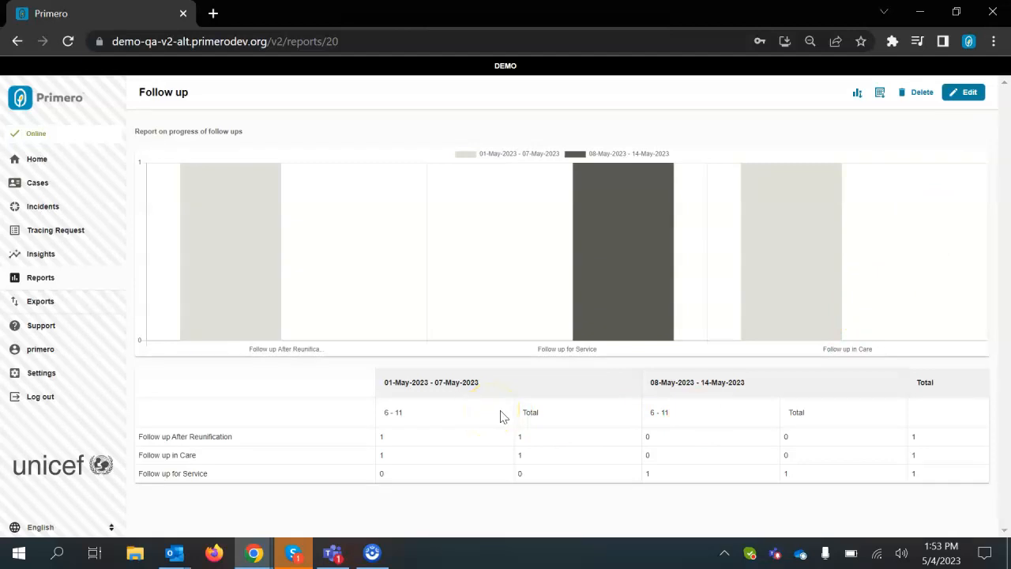
Open the report for editing and add Case Status to the Group by row fields.
left_click(965, 92)
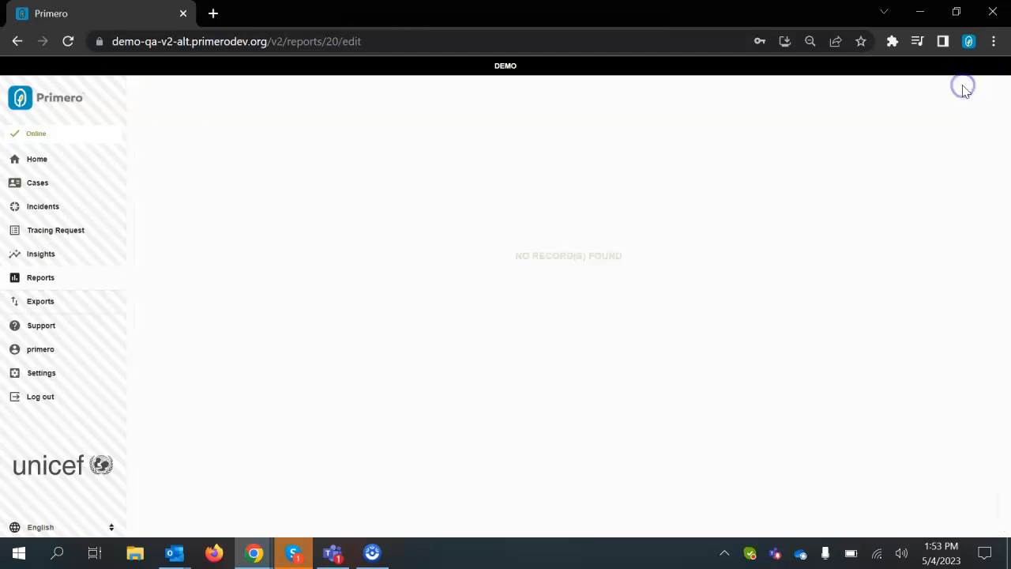
left_click(614, 331)
scroll(615, 330, "down", 1)
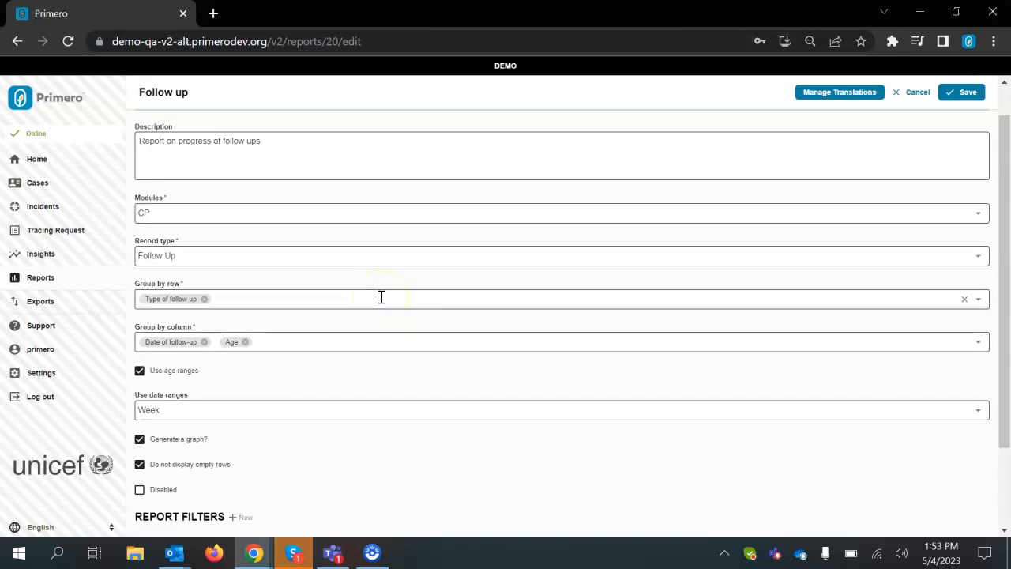
left_click(382, 297)
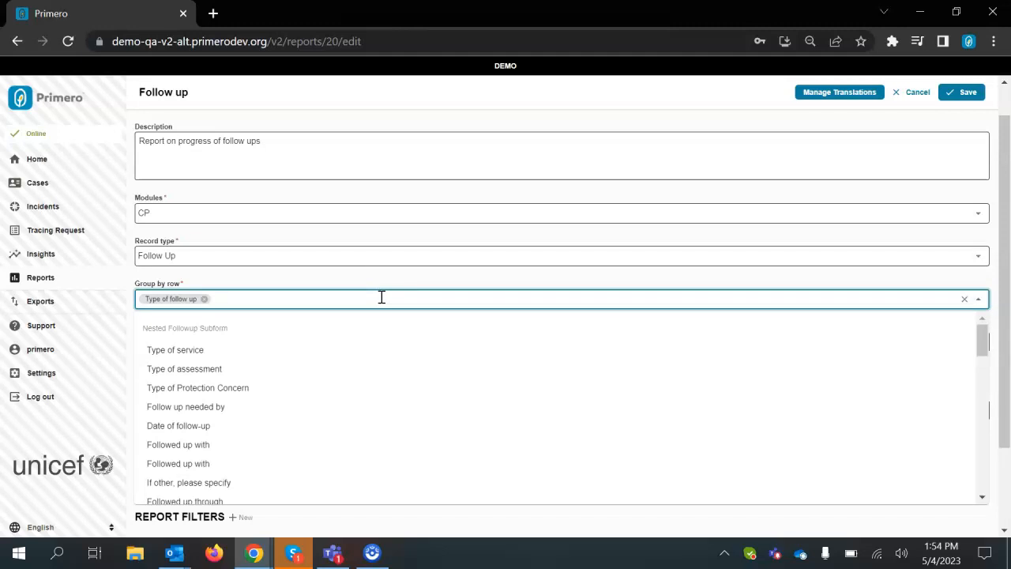
type("status")
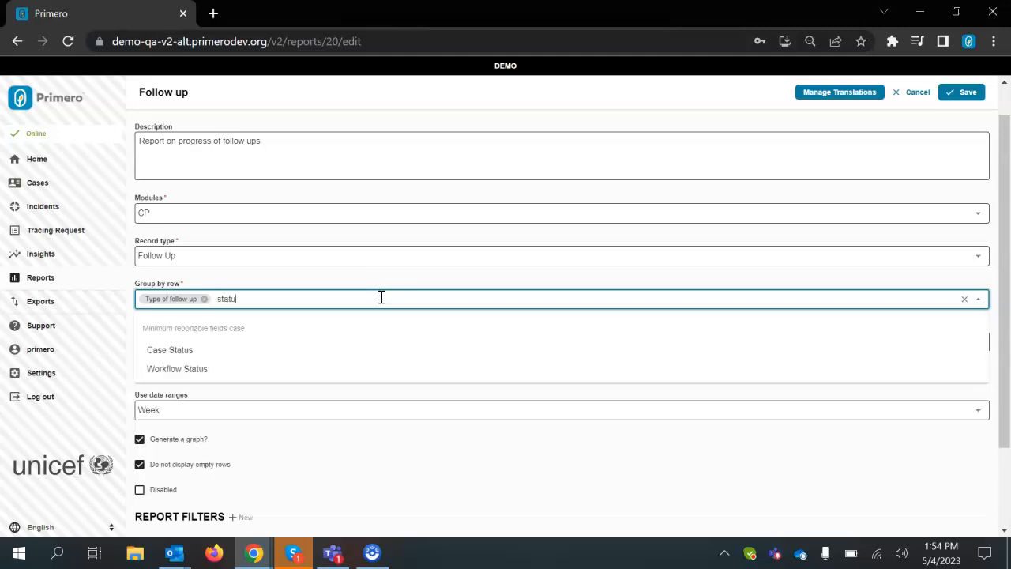
left_click(217, 355)
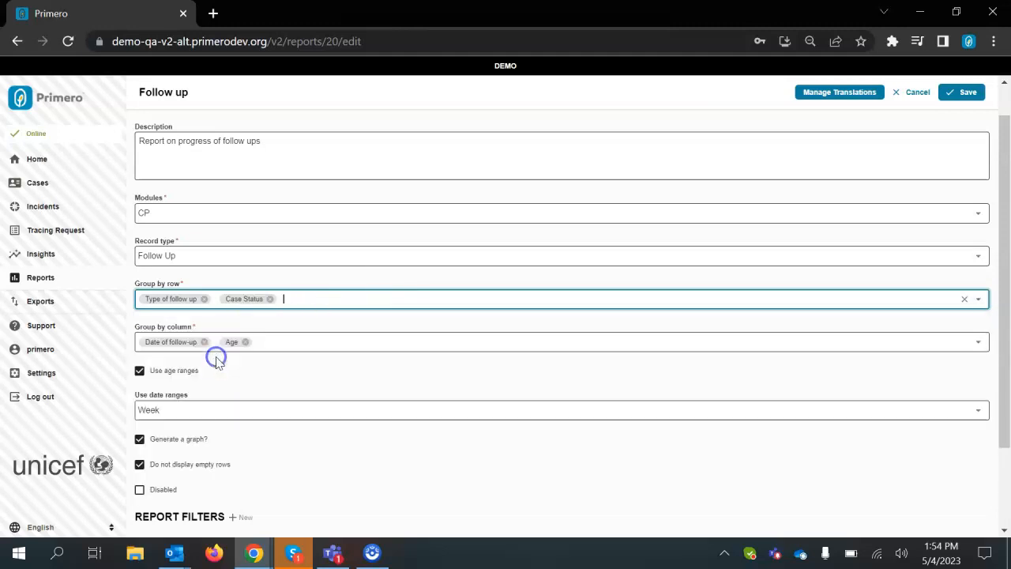
left_click(373, 295)
type("case")
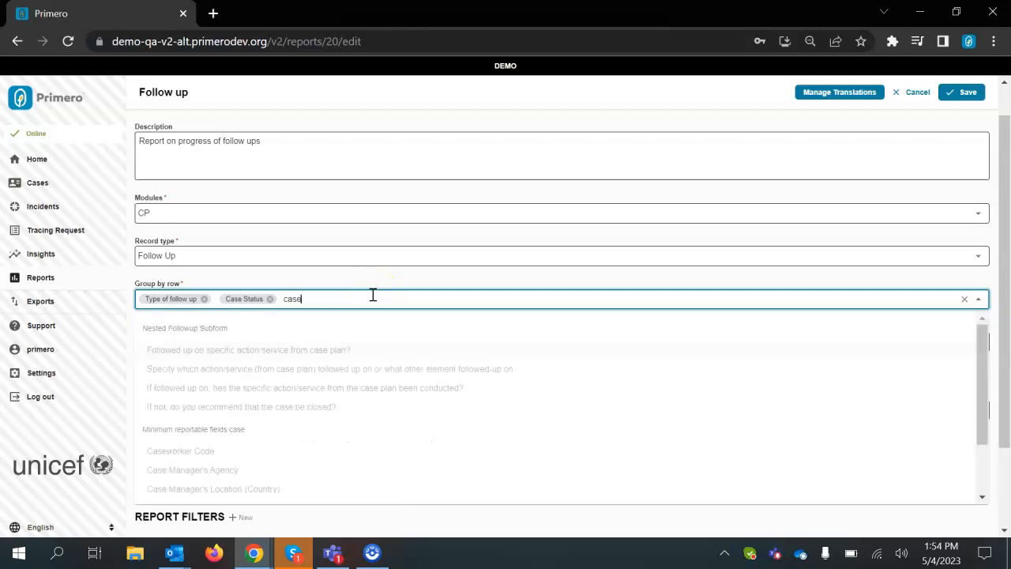
scroll(395, 442, "down", 2)
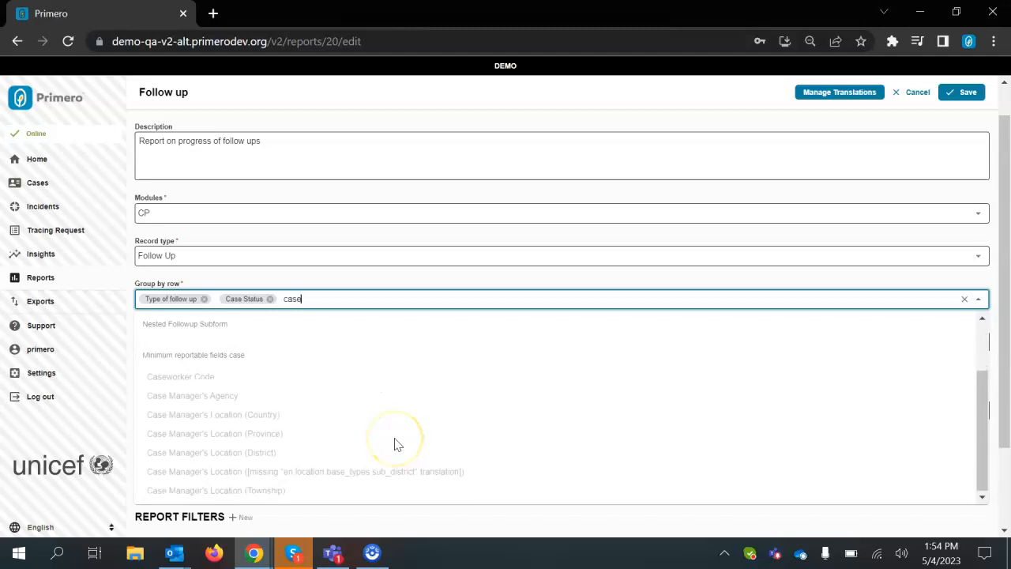
scroll(396, 445, "up", 2)
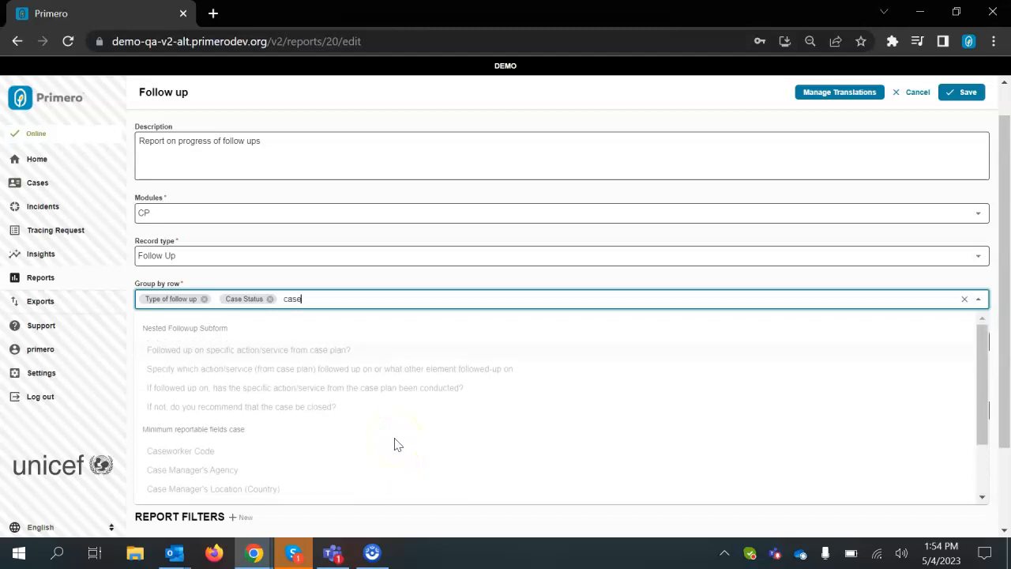
key("BackSpace")
key("BackSpace")
key("BackSpace")
key("BackSpace")
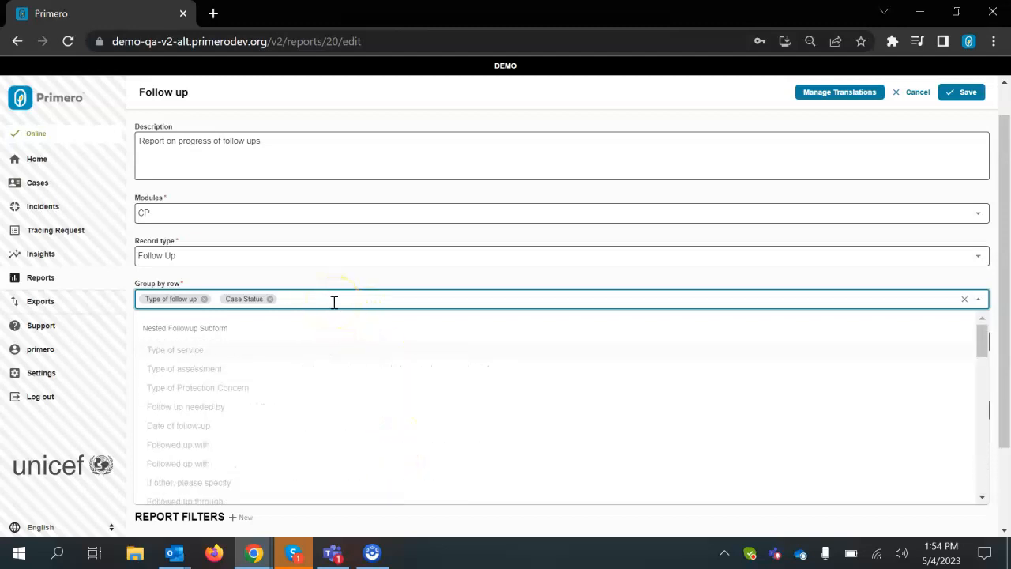
Replace Case Status with Current Location (Province) in the Group by row fields and save the report.
left_click(269, 299)
type("current")
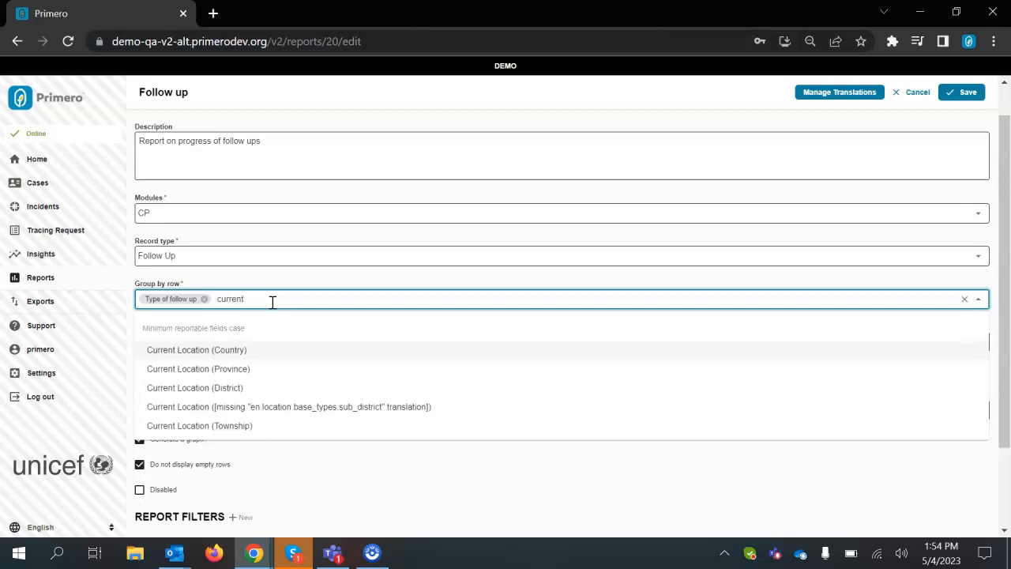
left_click(236, 377)
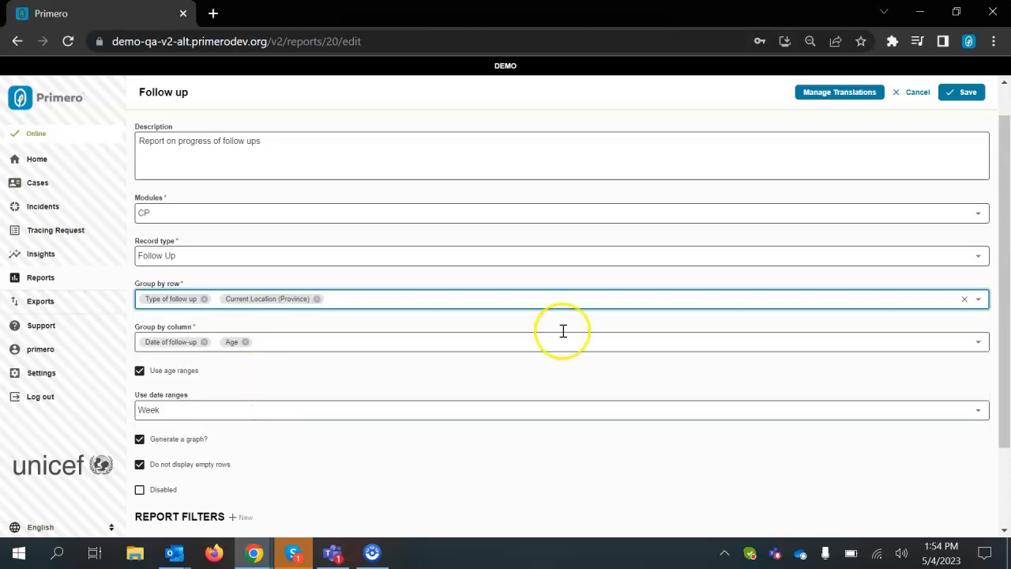
left_click(967, 94)
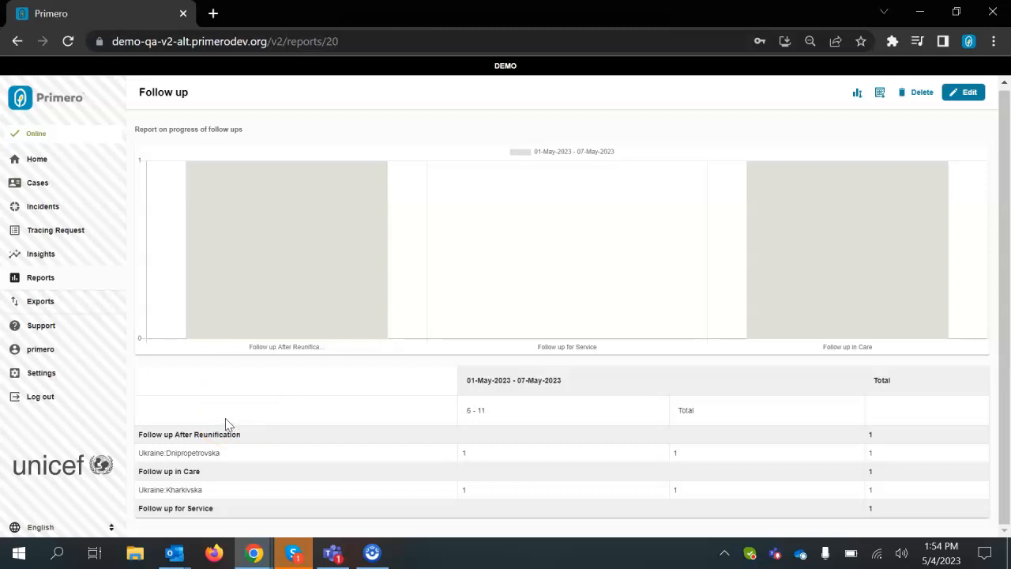
Open the report for editing and delete the 'Case Status is Open' report filter.
left_click(965, 95)
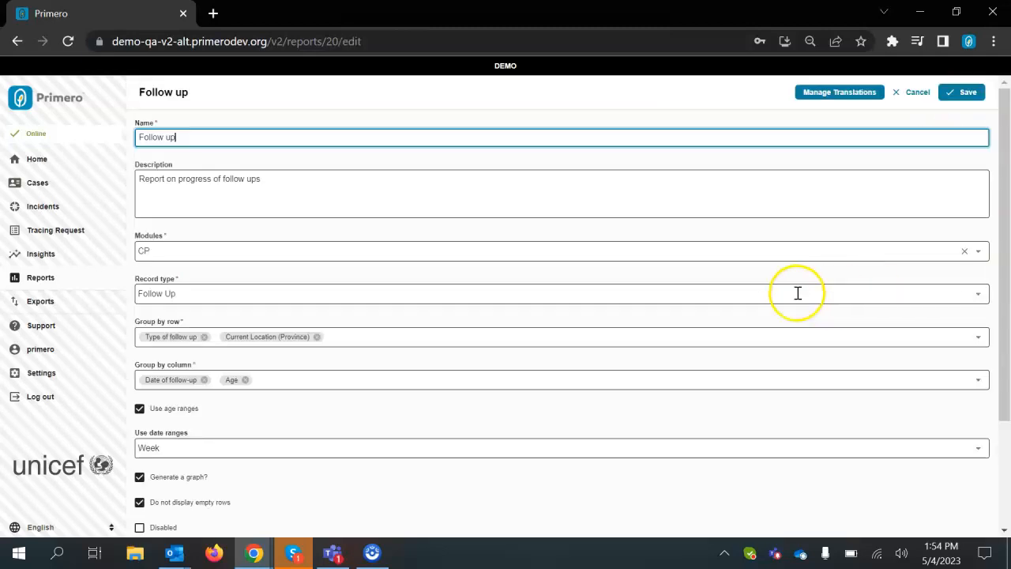
scroll(798, 293, "down", 3)
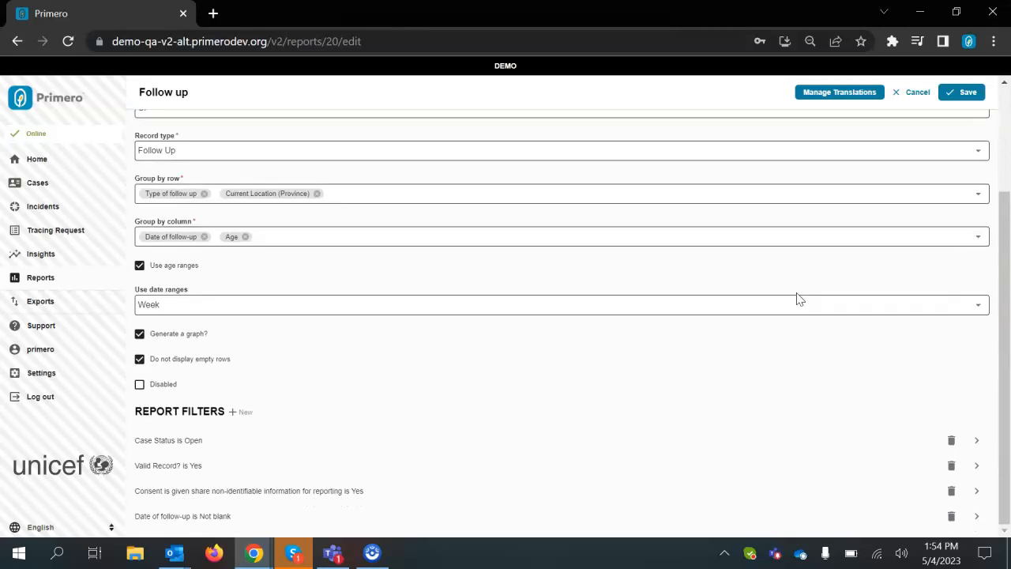
left_click(803, 418)
left_click(811, 453)
left_click(185, 442)
left_click(952, 441)
left_click(372, 326)
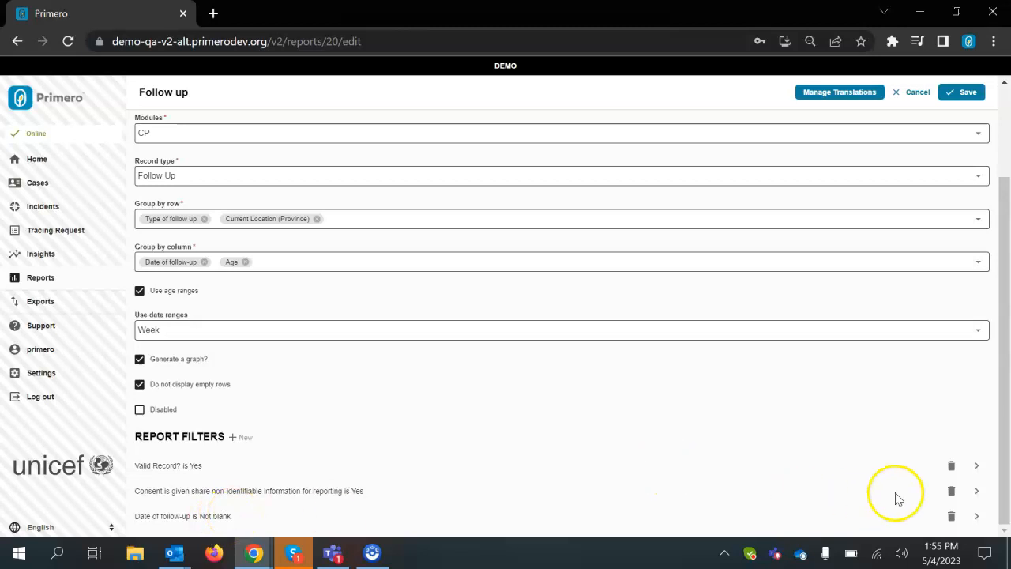
Delete the 'Date of follow-up is Not blank' report filter and save the report.
left_click(953, 518)
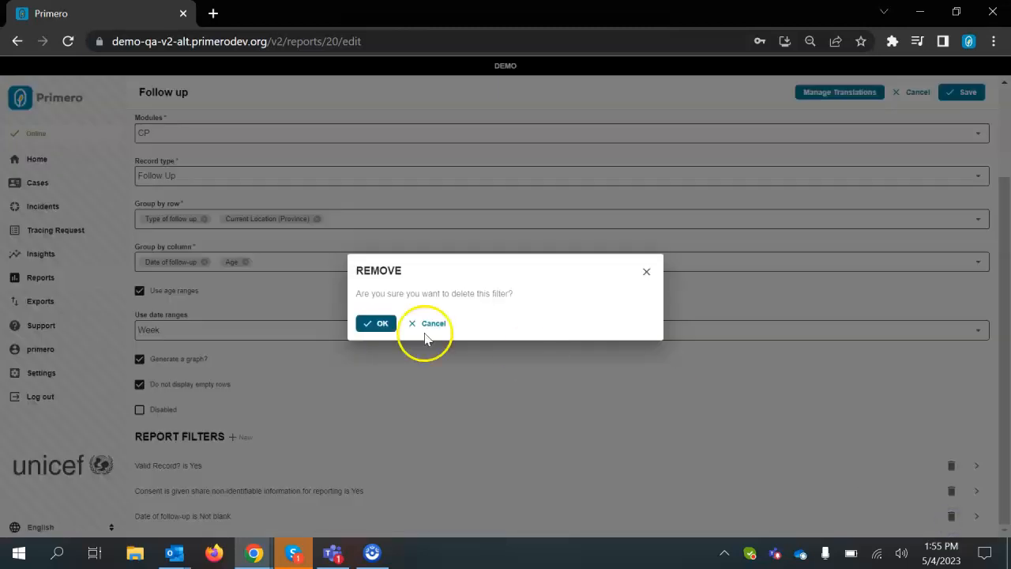
left_click(383, 324)
scroll(549, 429, "up", 3)
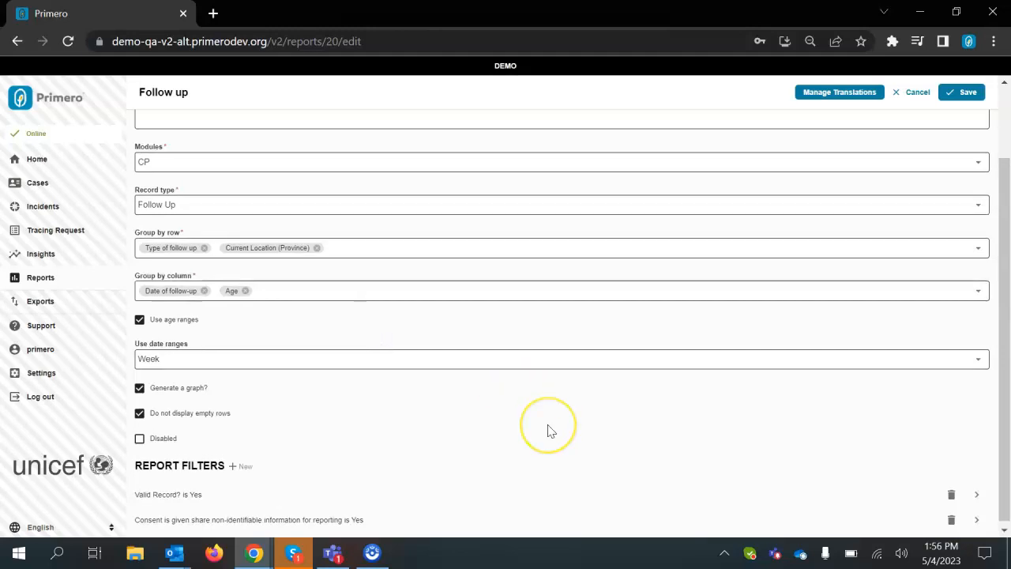
left_click(964, 92)
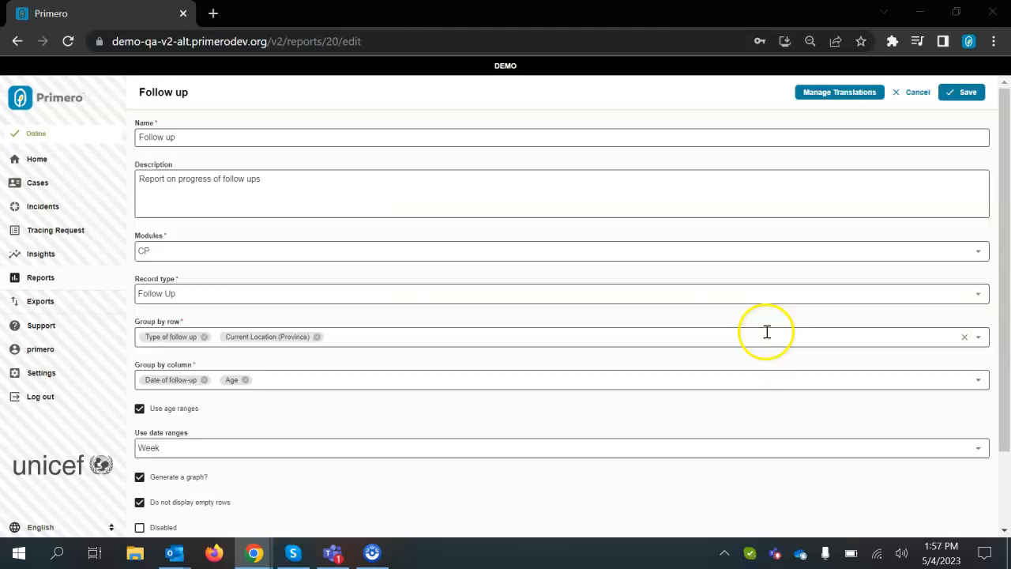
Remove Age from the Group by column fields.
scroll(437, 443, "down", 1)
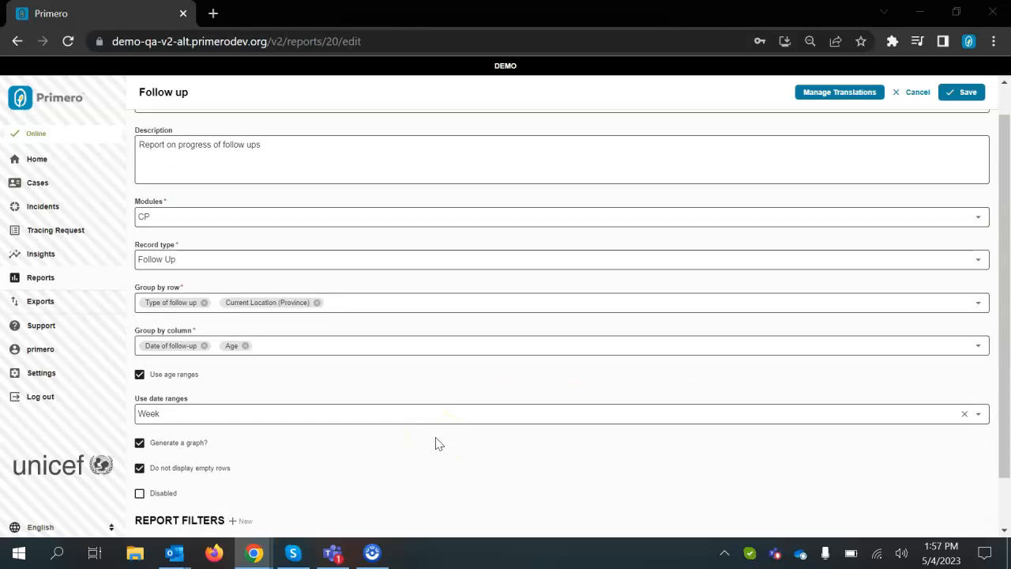
scroll(435, 440, "down", 1)
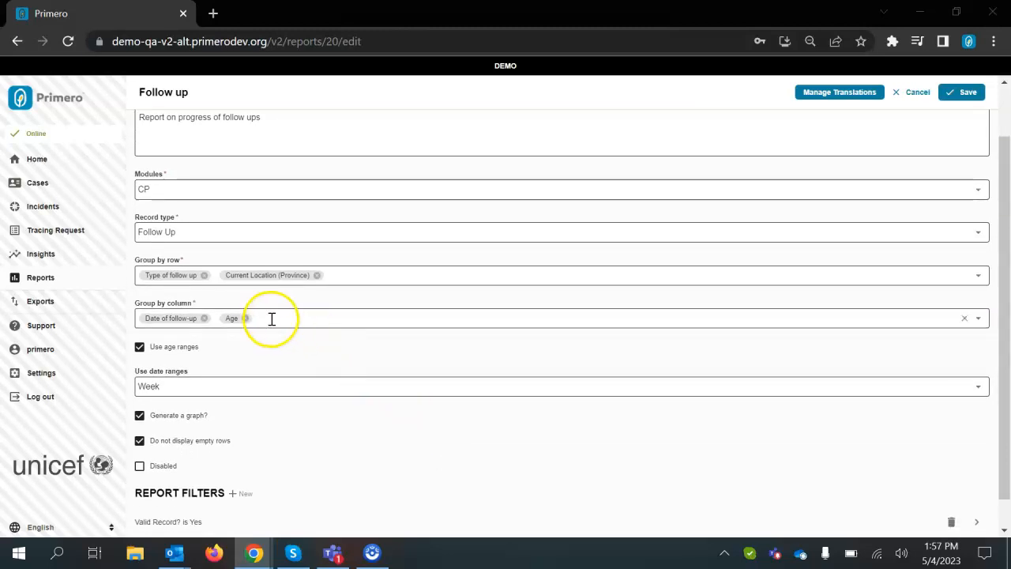
left_click(245, 319)
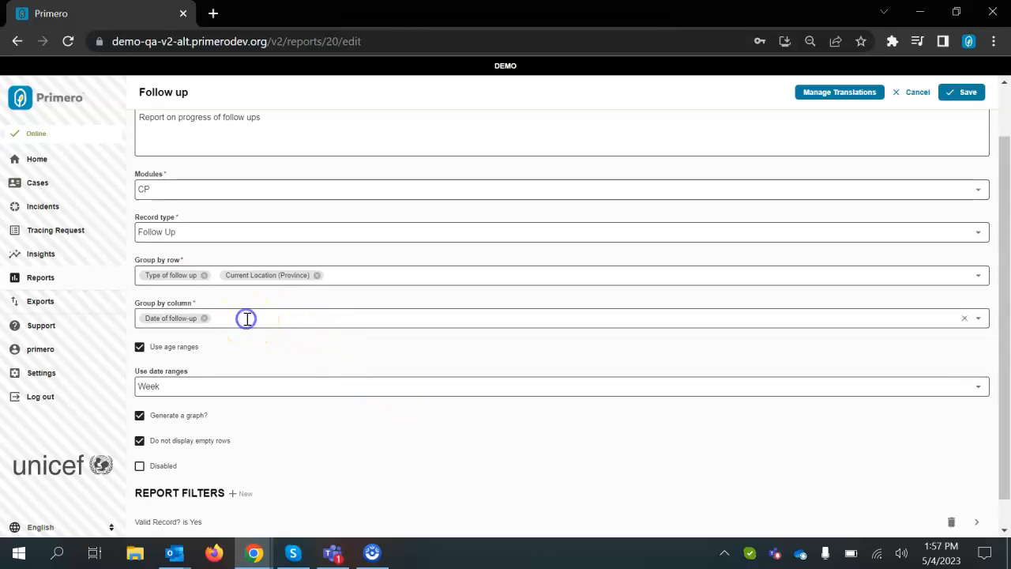
left_click(169, 353)
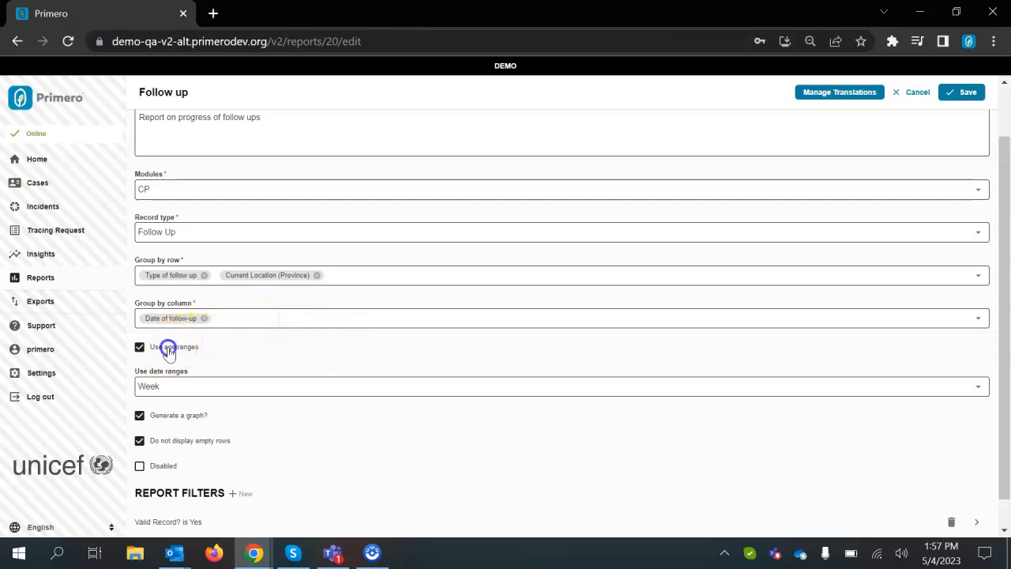
Browse the list of fields available for the Group by column.
left_click(260, 318)
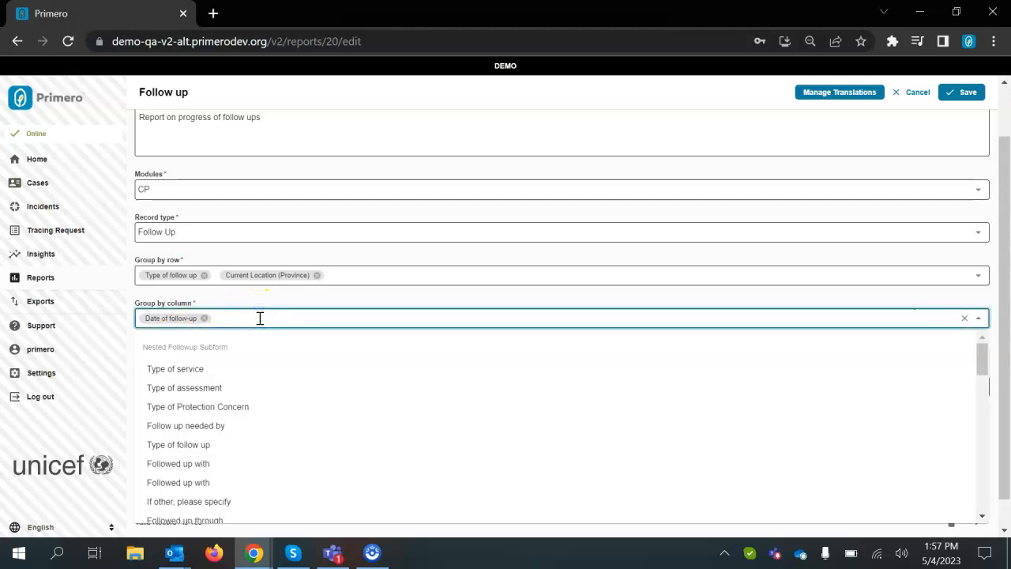
scroll(260, 318, "down", 1)
scroll(260, 318, "down", 1)
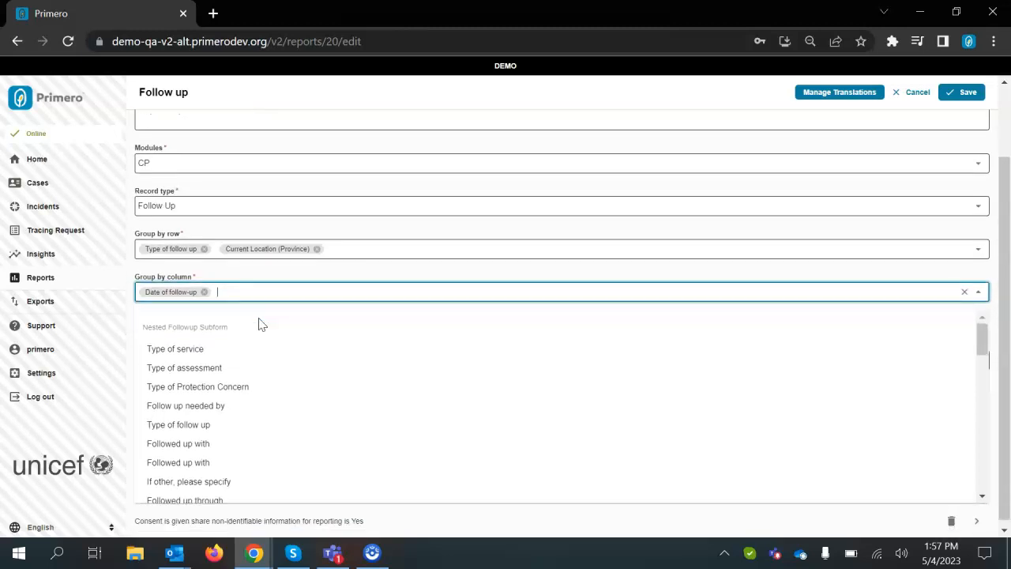
scroll(272, 367, "down", 1)
scroll(275, 367, "down", 3)
scroll(275, 367, "down", 4)
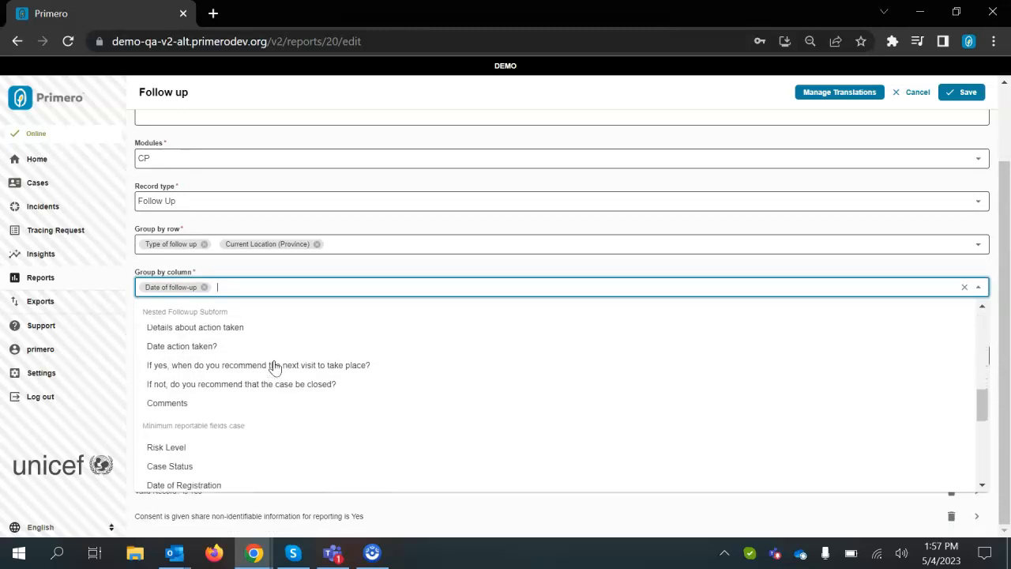
scroll(275, 367, "down", 2)
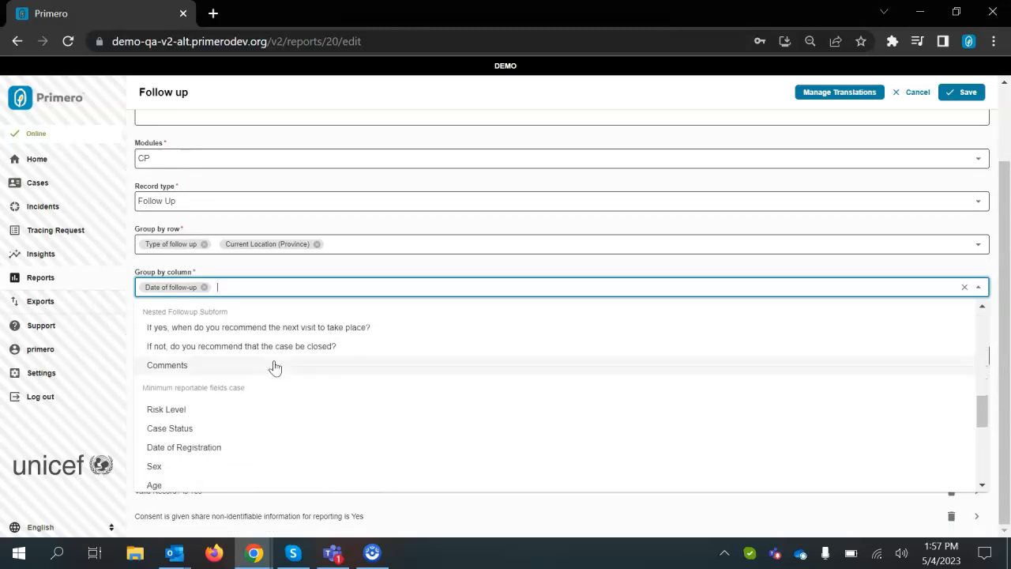
scroll(274, 367, "down", 1)
left_click(239, 341)
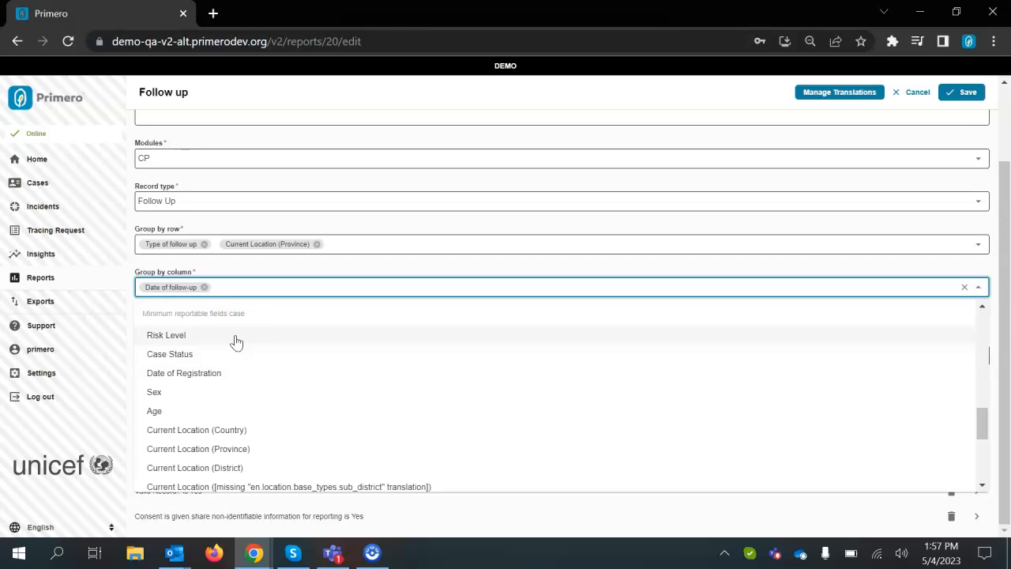
scroll(248, 355, "down", 2)
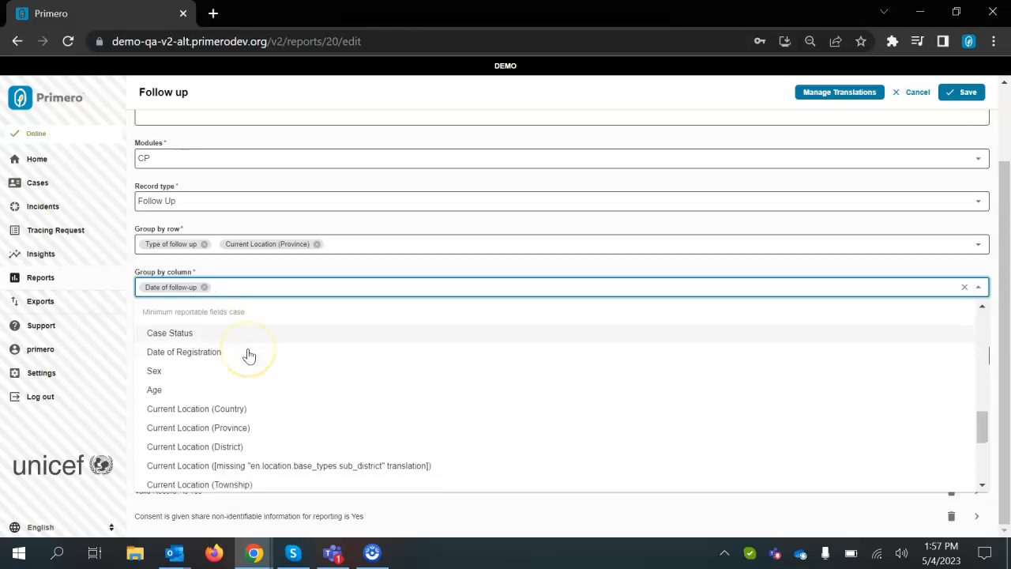
scroll(249, 355, "up", 1)
scroll(249, 357, "up", 1)
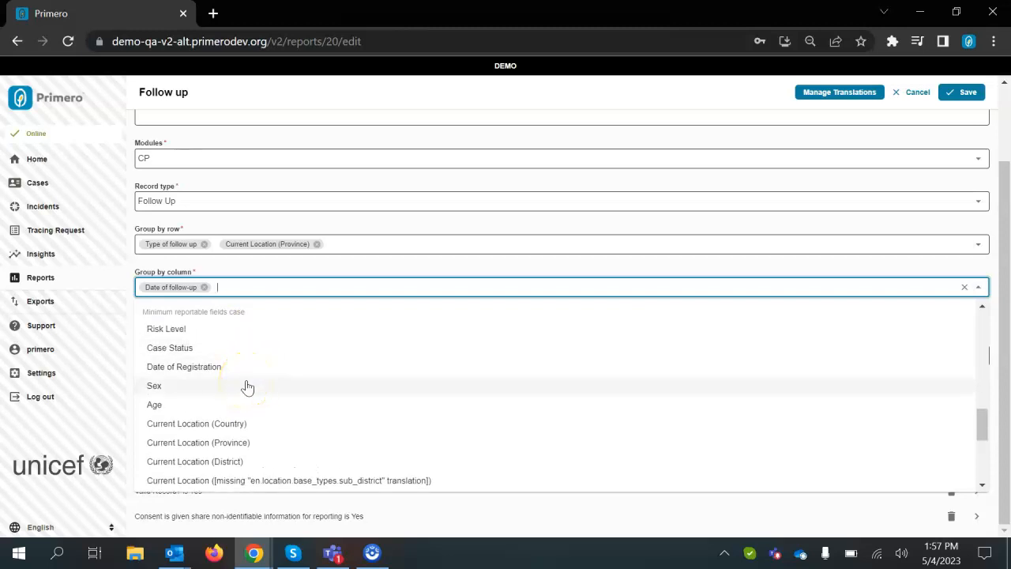
scroll(248, 387, "down", 3)
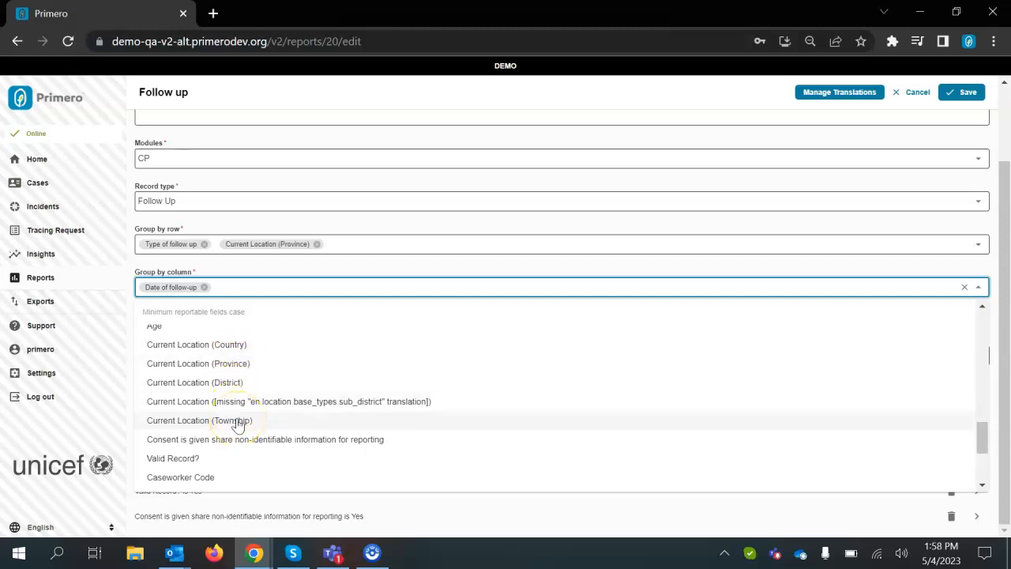
scroll(238, 425, "down", 3)
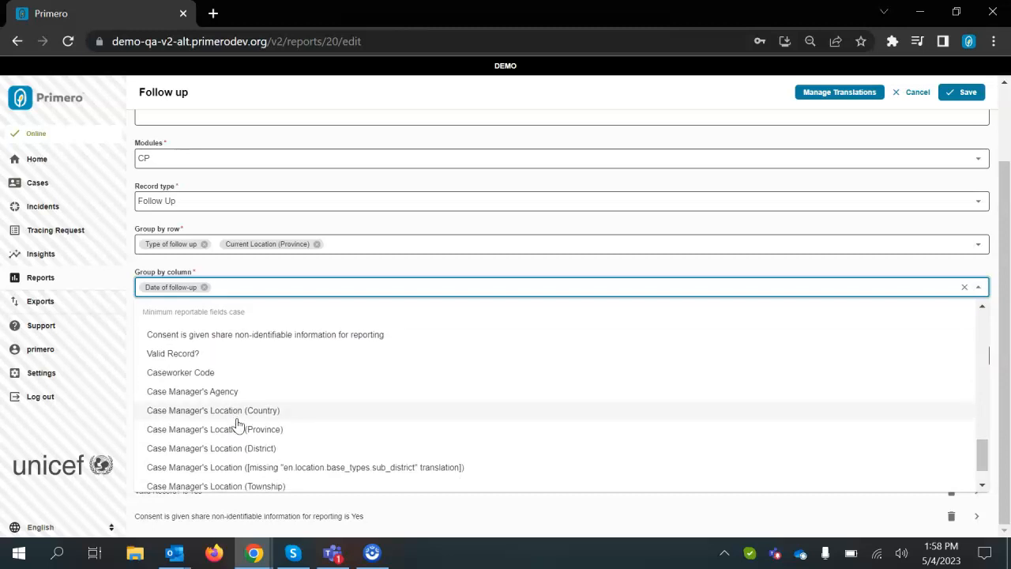
scroll(327, 424, "down", 2)
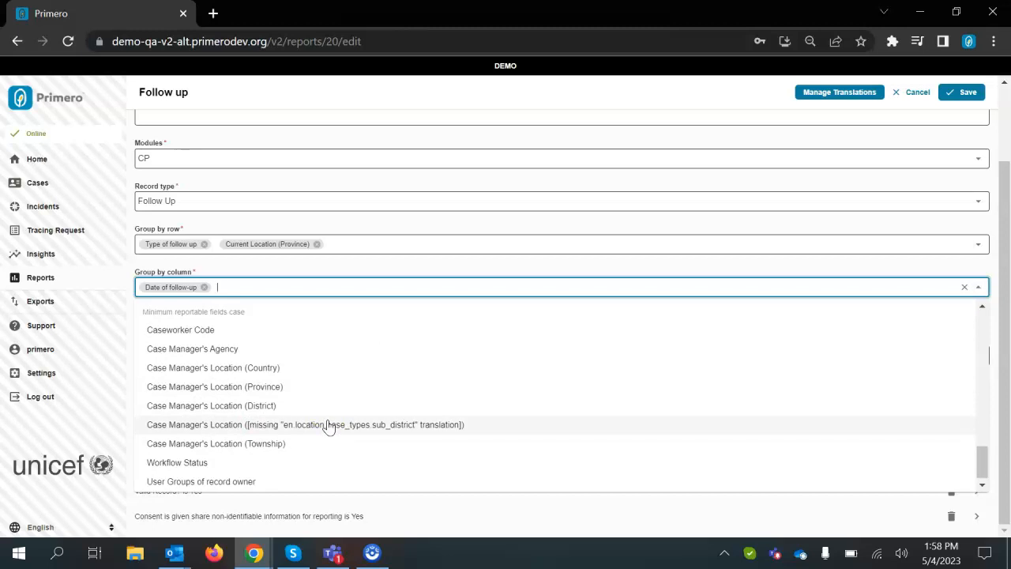
scroll(329, 427, "down", 1)
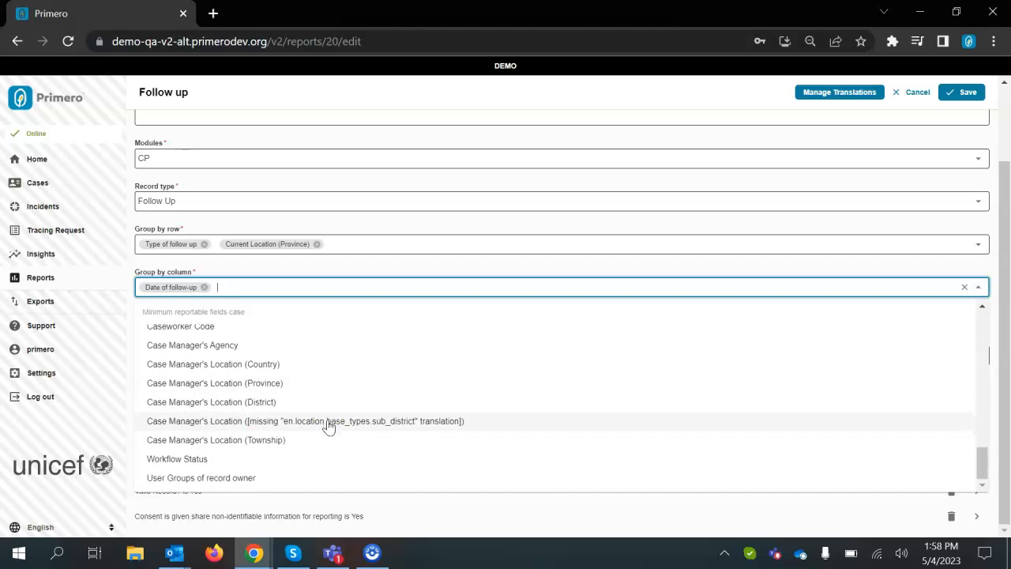
left_click(277, 478)
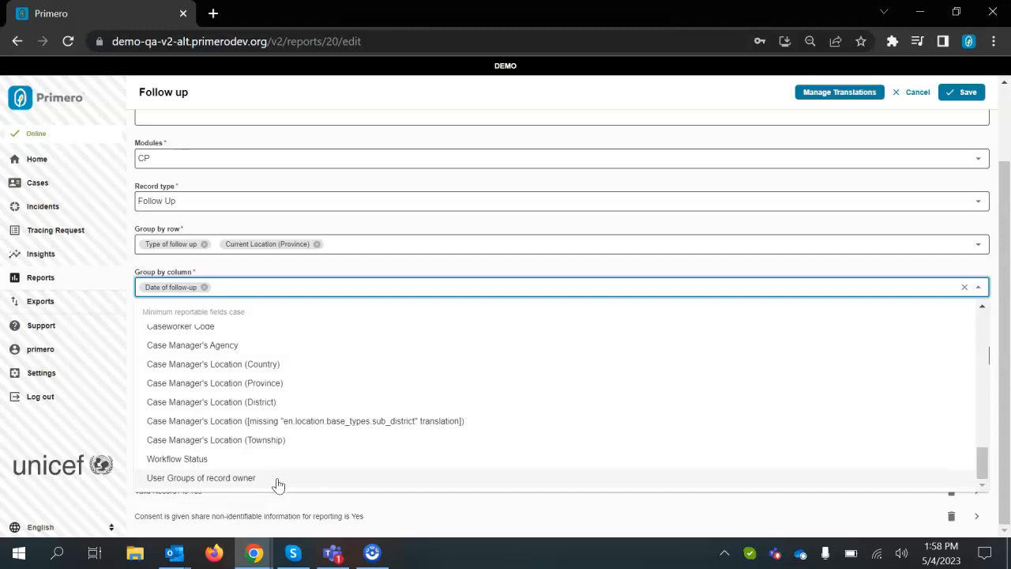
scroll(278, 485, "up", 1)
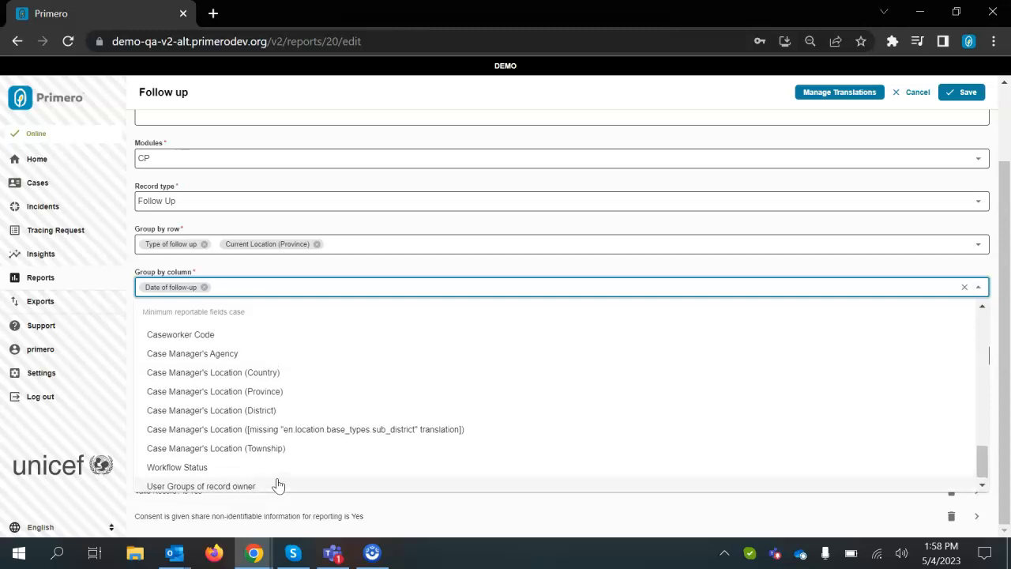
scroll(278, 485, "down", 1)
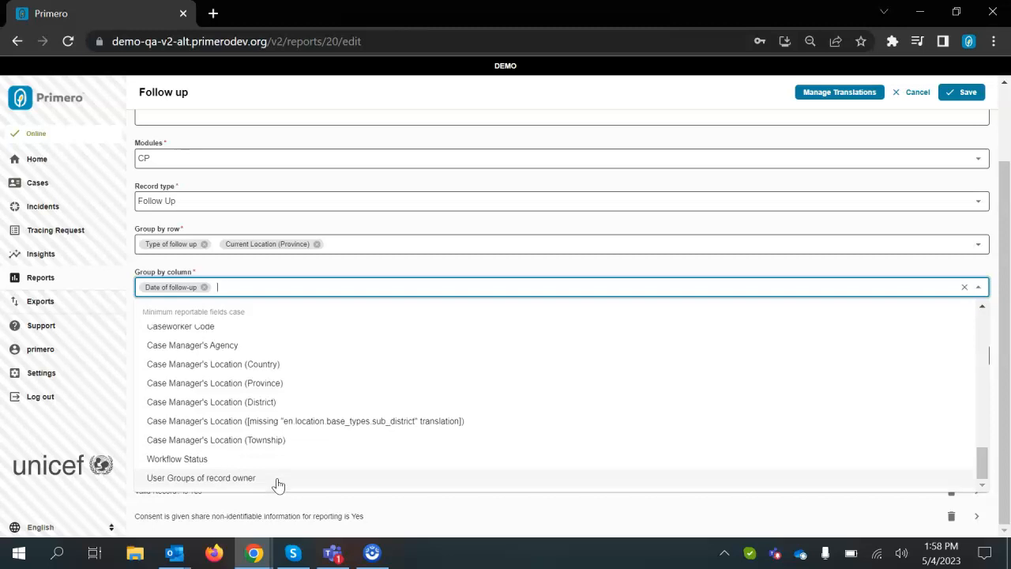